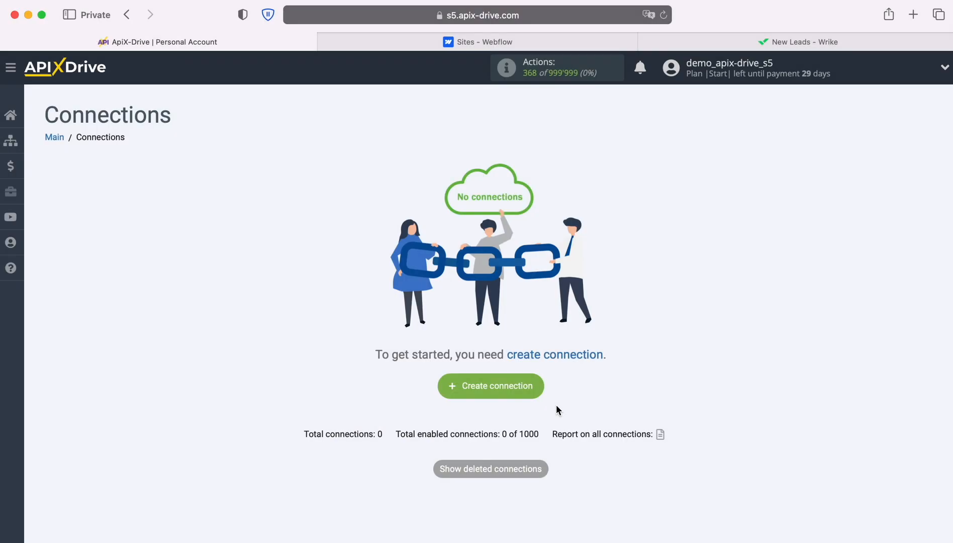
# Start a new connection and select Webflow as the source system.
pyautogui.click(538, 386)
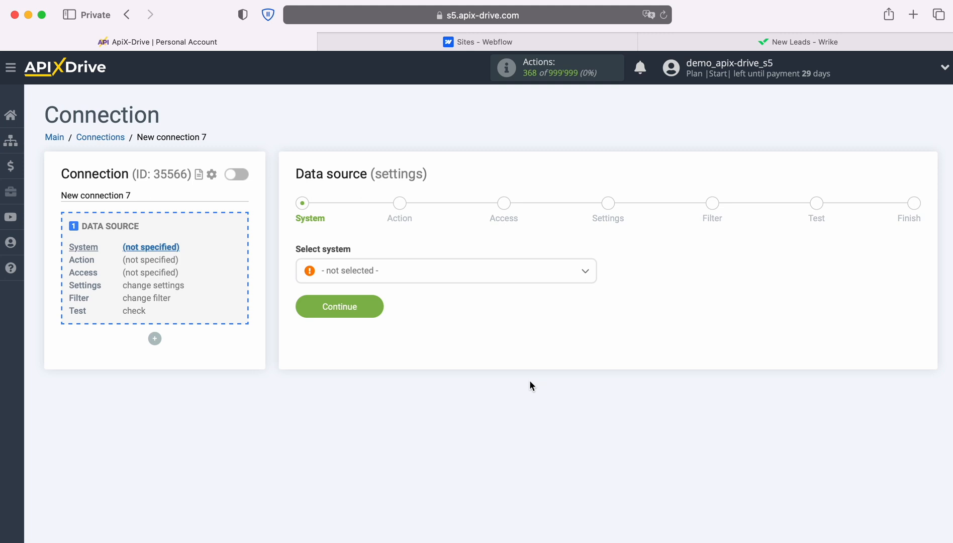
pyautogui.click(523, 279)
pyautogui.scroll(-15, 531, 393)
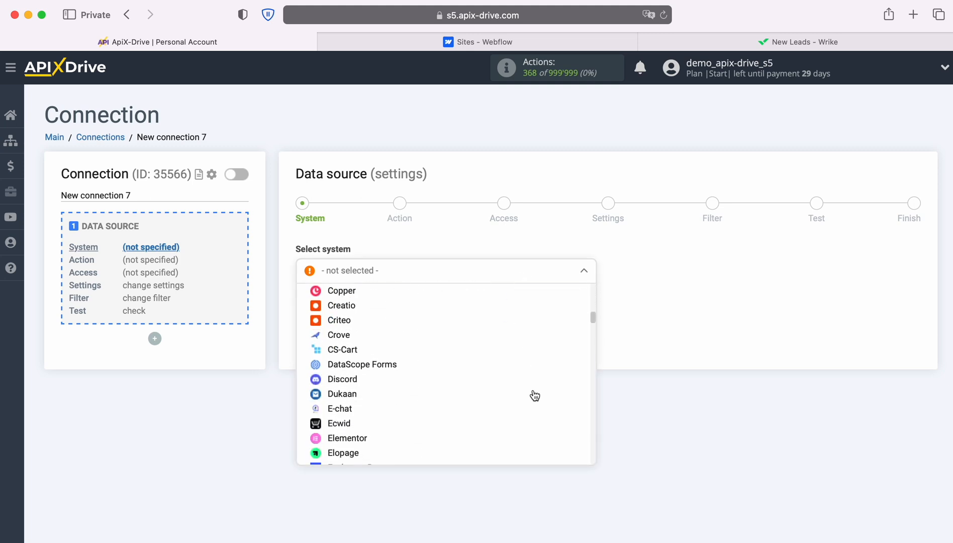
pyautogui.scroll(-20, 535, 395)
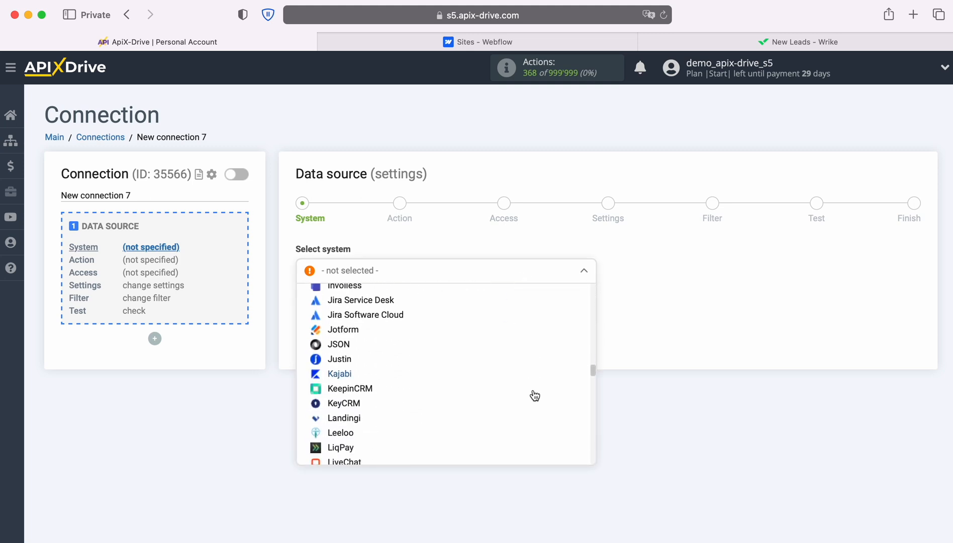
pyautogui.scroll(-20, 535, 395)
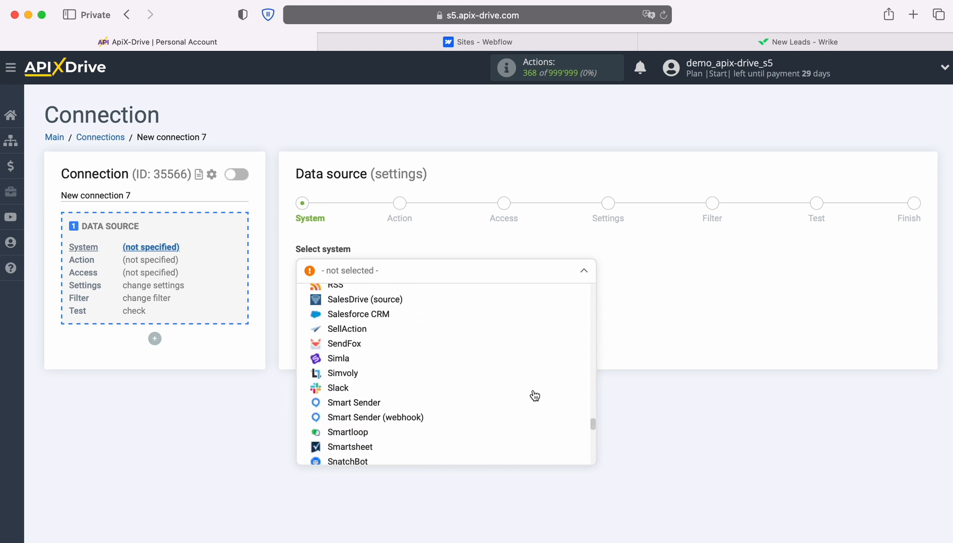
pyautogui.scroll(-10, 532, 394)
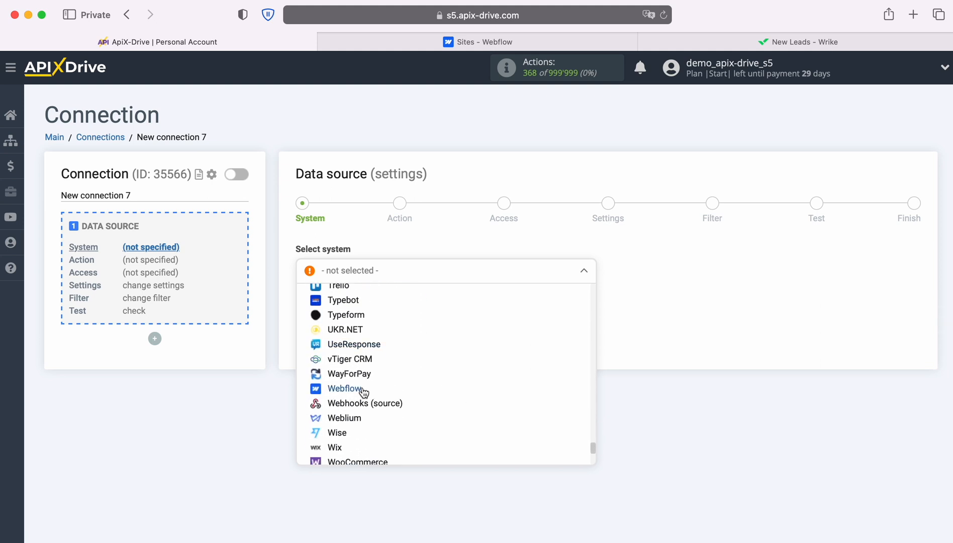
pyautogui.click(360, 393)
pyautogui.click(373, 305)
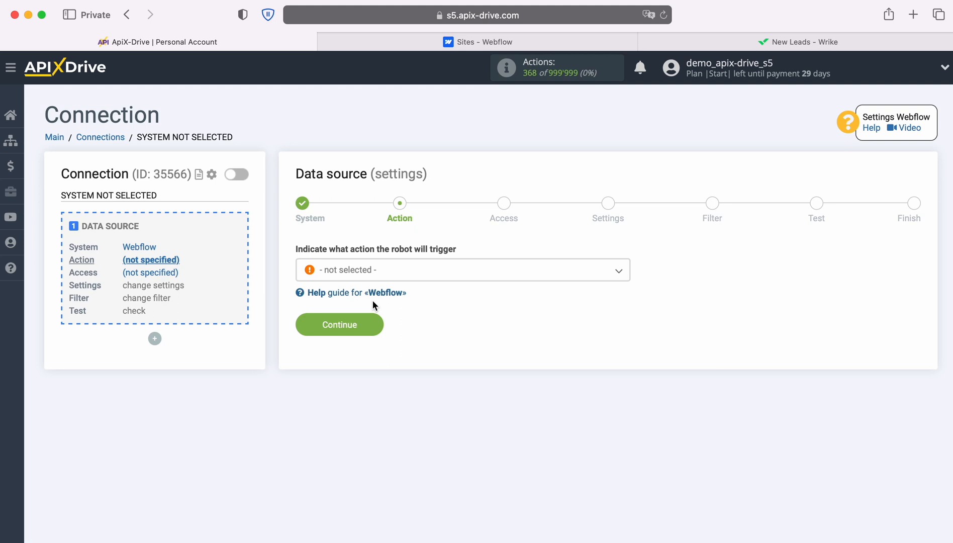
# Choose 'Get form DATA (new)' as the Webflow source action.
pyautogui.click(419, 273)
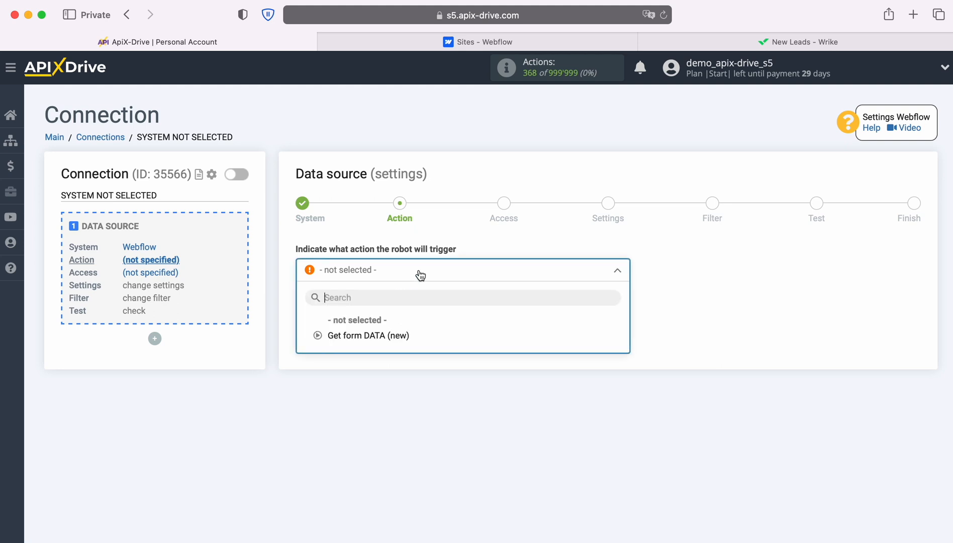
pyautogui.click(385, 335)
pyautogui.click(377, 326)
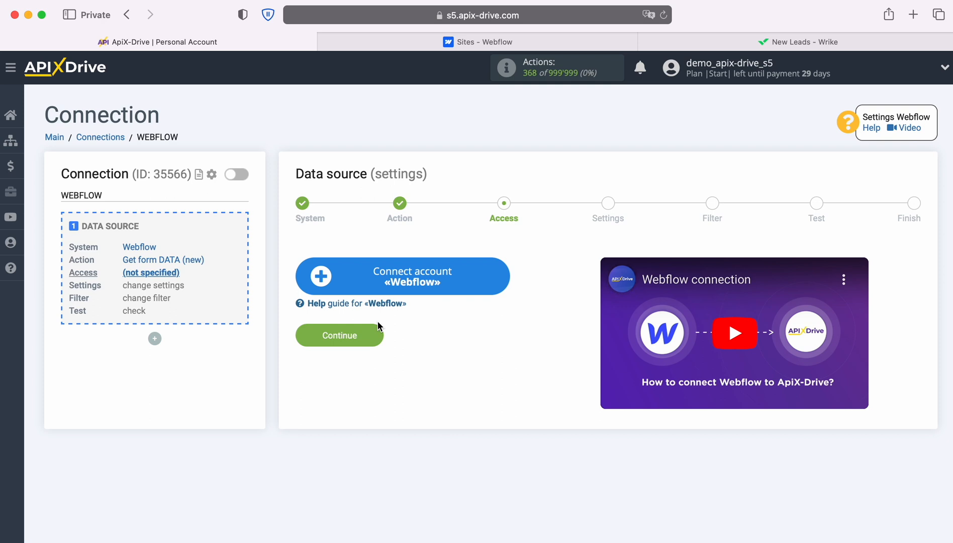
# Log in to Webflow with the account e-mail and password, then authorize ApiX-Drive for the workspace.
pyautogui.click(501, 275)
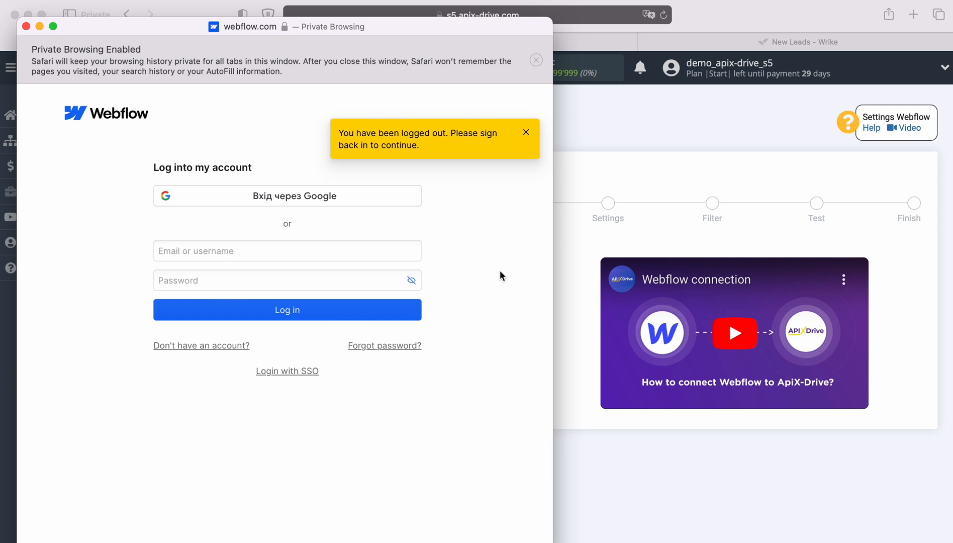
pyautogui.click(268, 253)
pyautogui.rightClick(269, 254)
pyautogui.click(281, 297)
pyautogui.click(277, 285)
pyautogui.write('••••••••••')
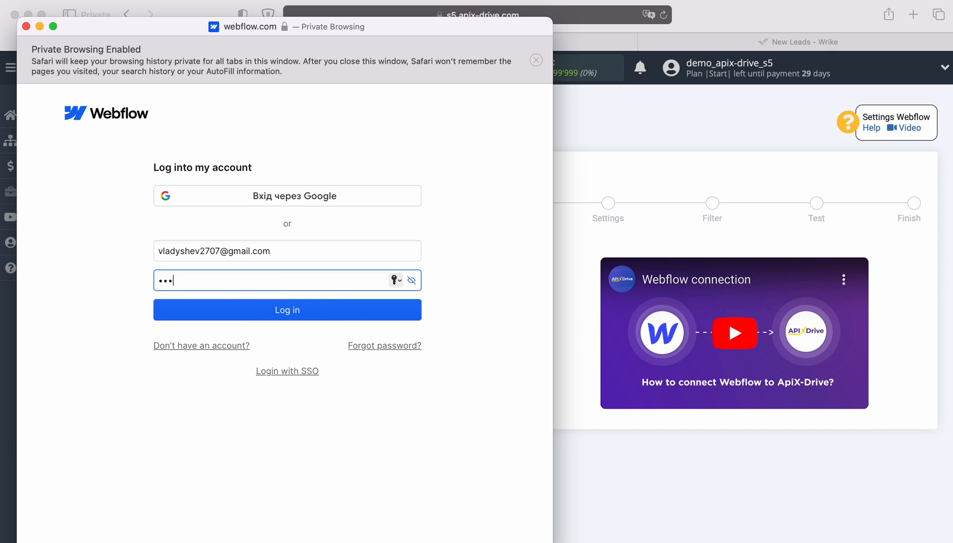
pyautogui.click(282, 311)
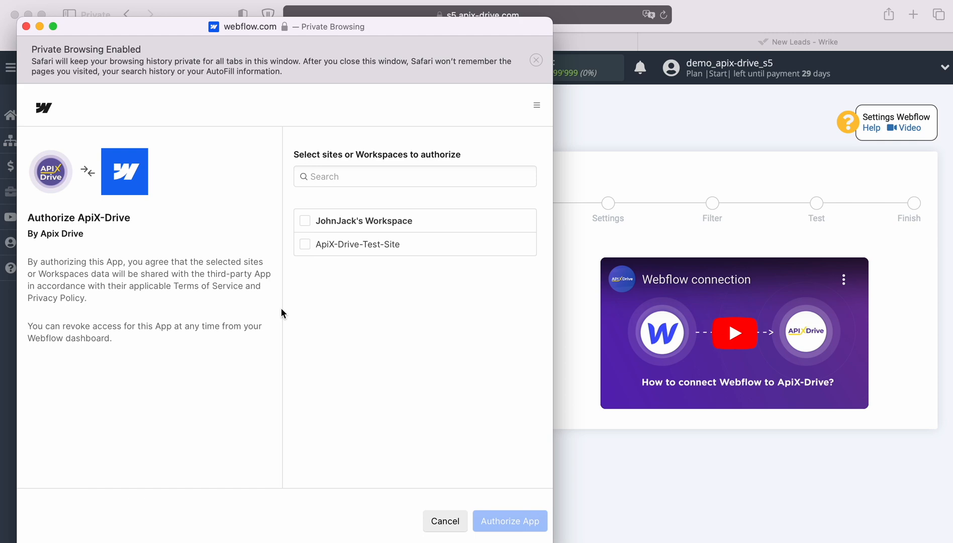
pyautogui.click(304, 221)
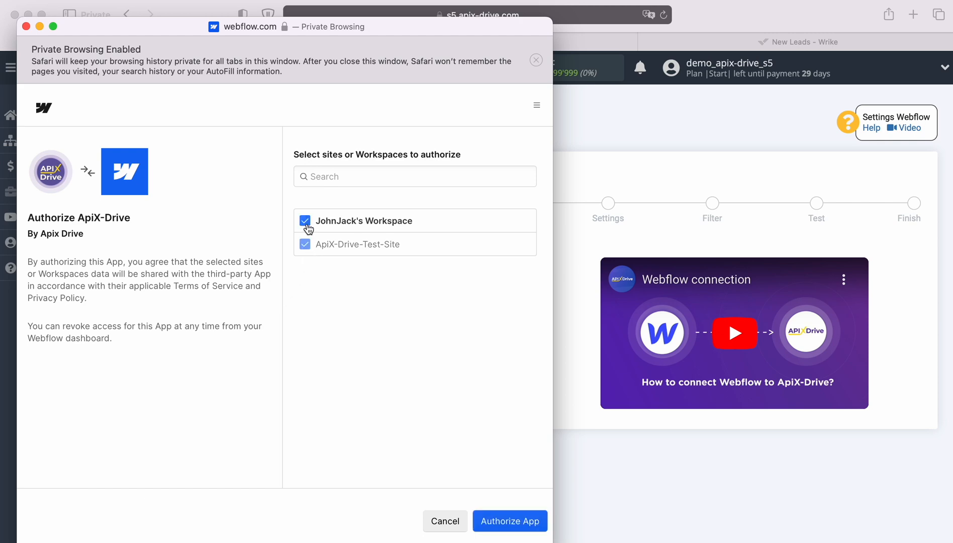
pyautogui.click(481, 518)
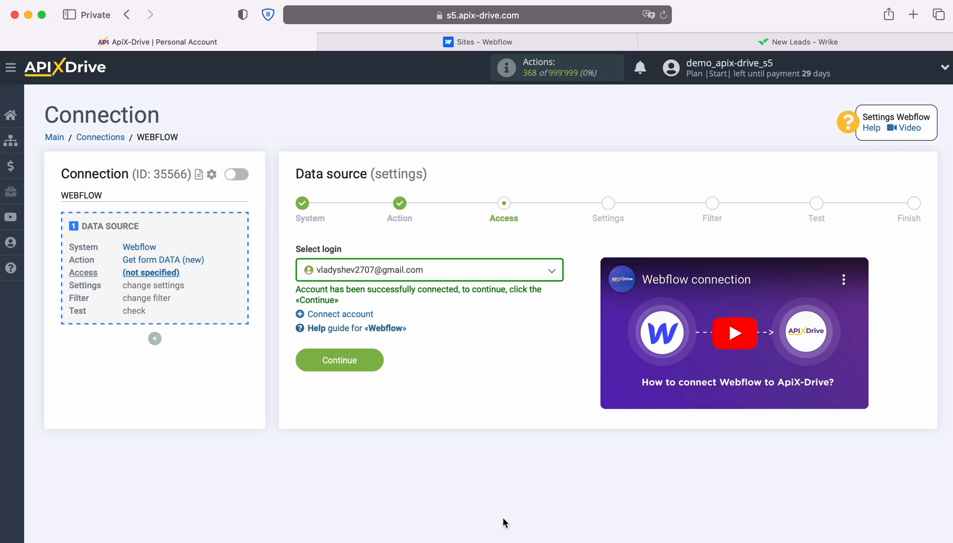
# Select the connected Webflow login as the source account.
pyautogui.click(488, 274)
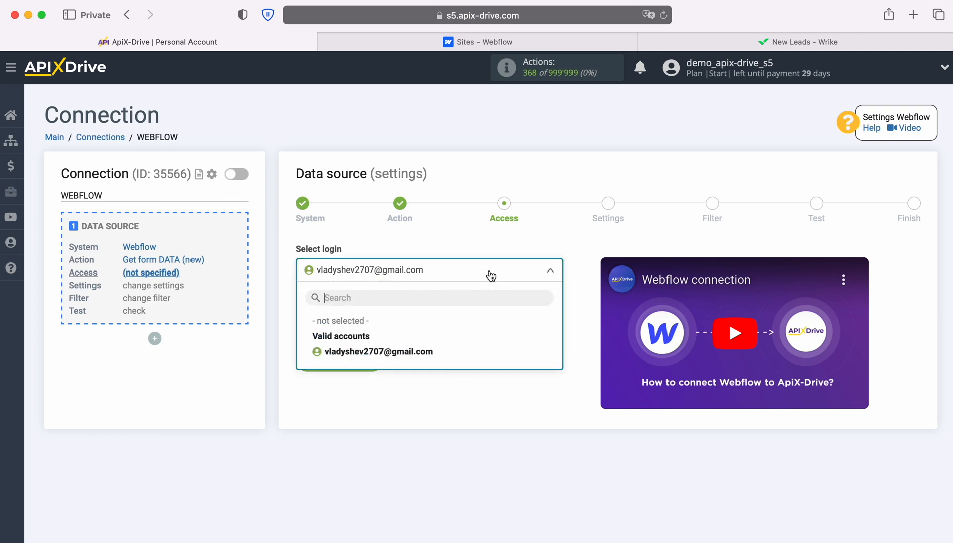
pyautogui.click(424, 355)
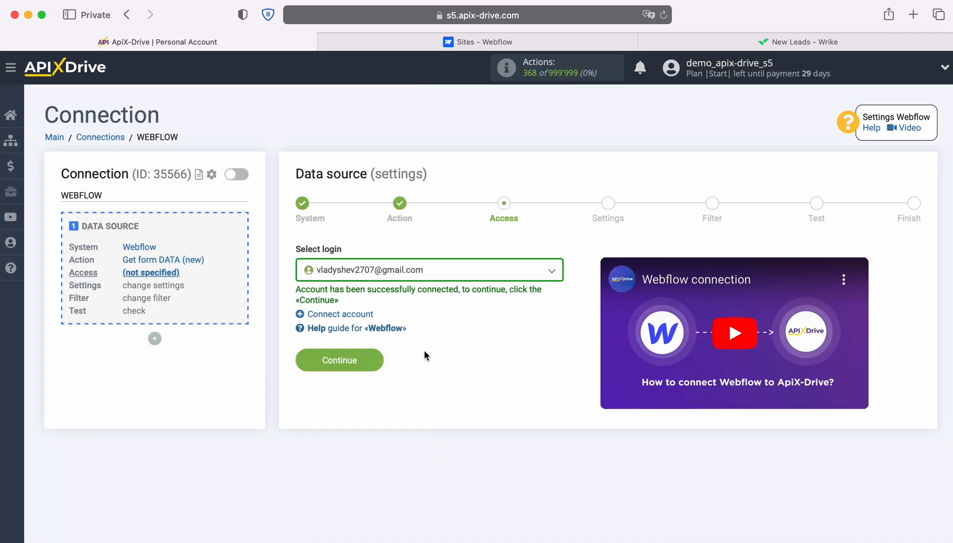
pyautogui.click(374, 360)
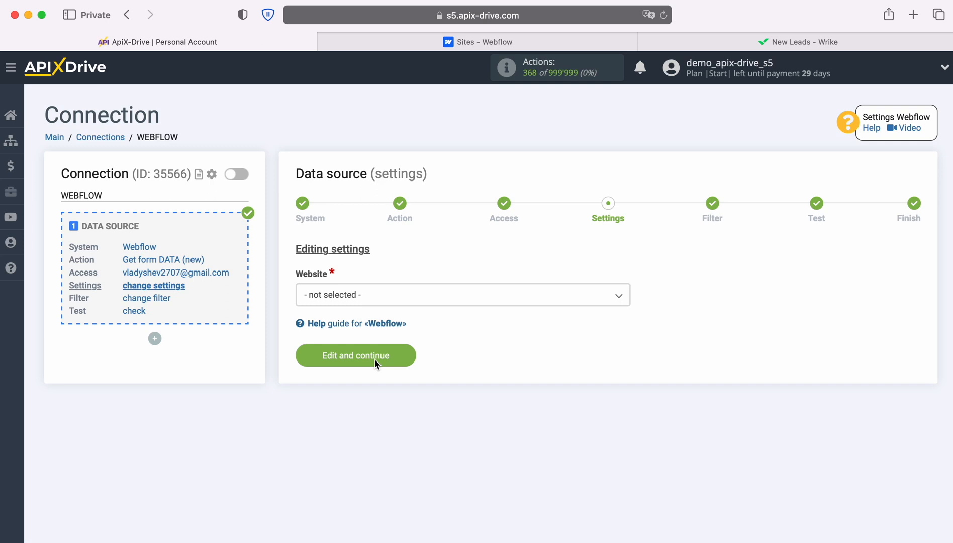
# Choose ApiX-Drive-Test-Site as the website and skip the filter step.
pyautogui.click(415, 297)
pyautogui.click(383, 362)
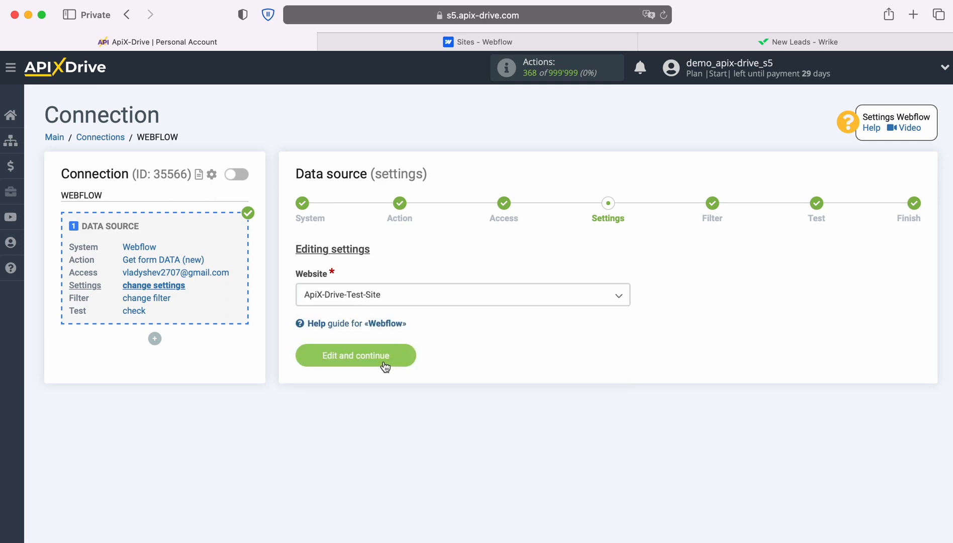
pyautogui.click(403, 353)
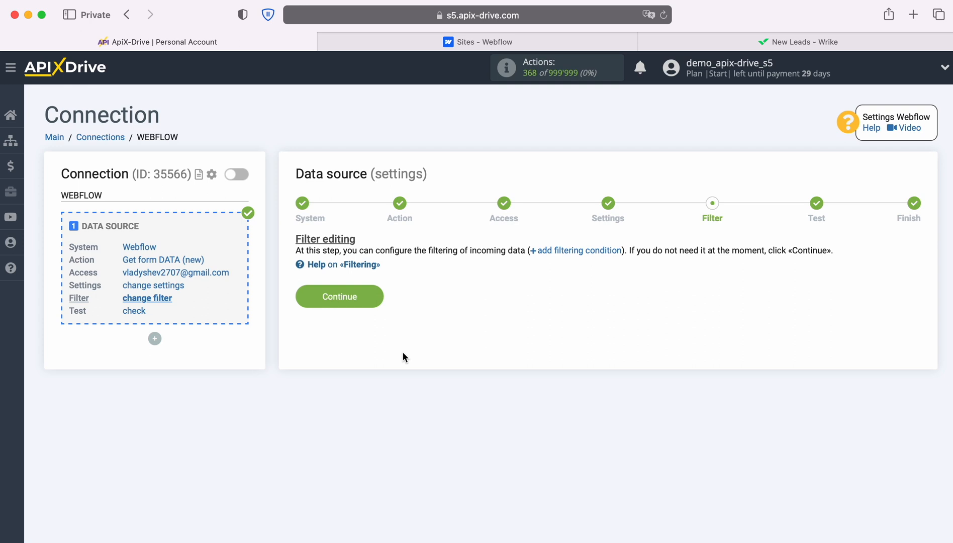
pyautogui.click(378, 296)
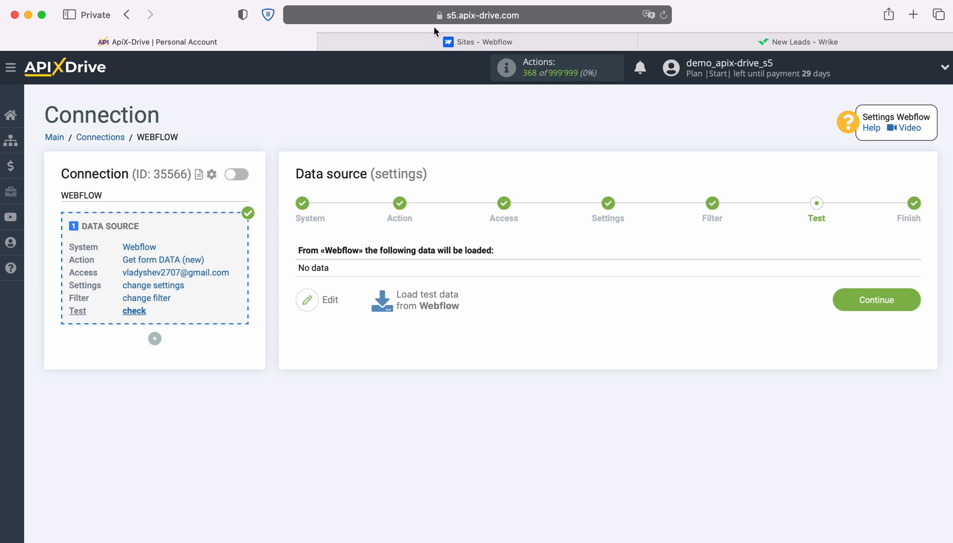
# Submit Form 1 on the test site with a sample first name, last name, e-mail and phone.
pyautogui.click(443, 41)
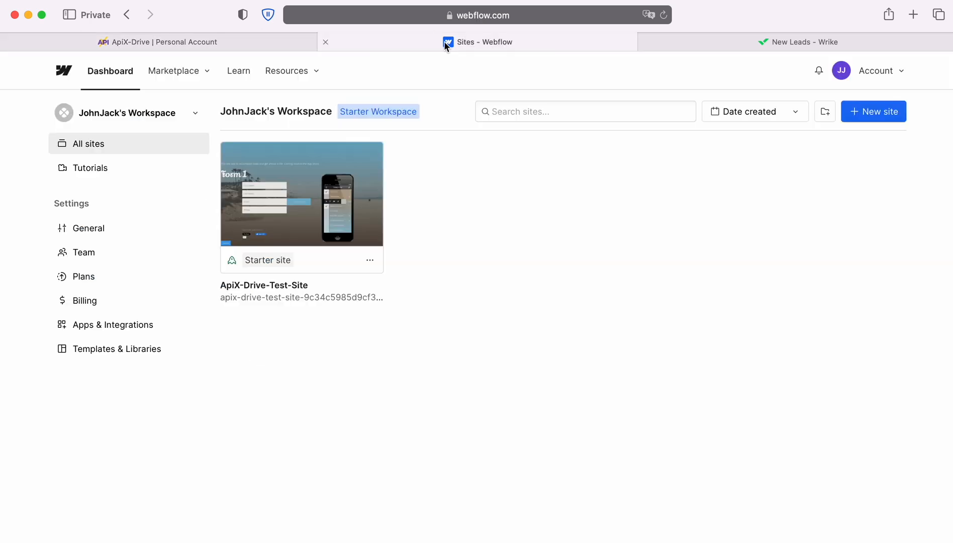
pyautogui.click(326, 298)
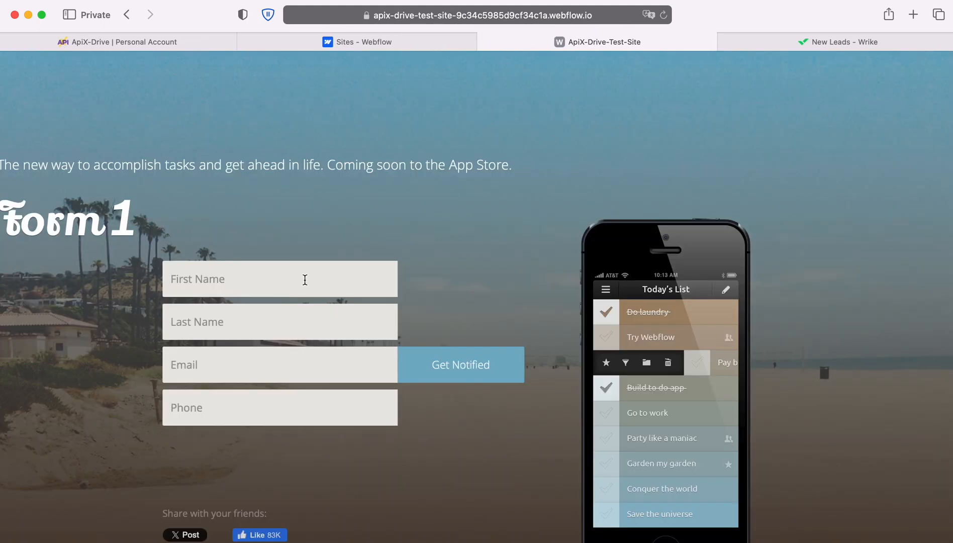
pyautogui.click(304, 280)
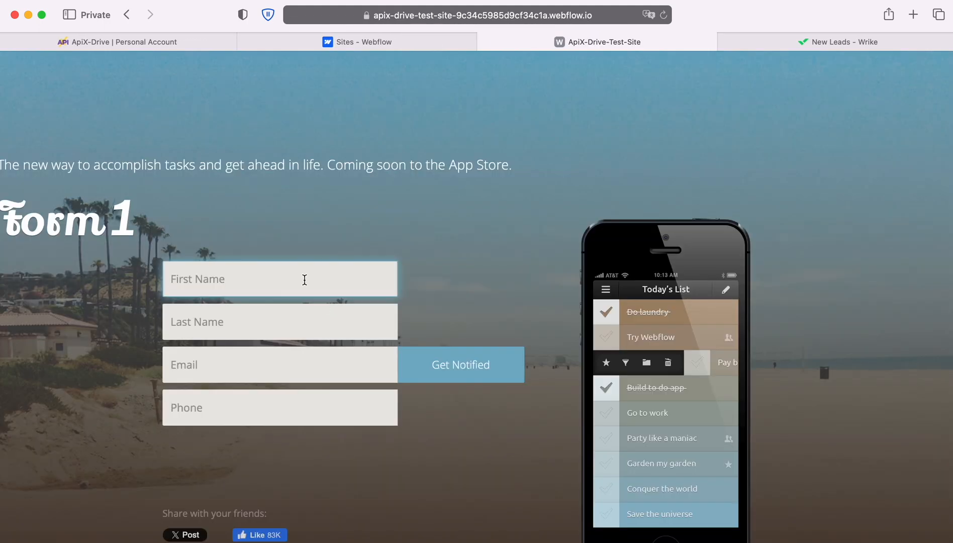
pyautogui.press('Tab')
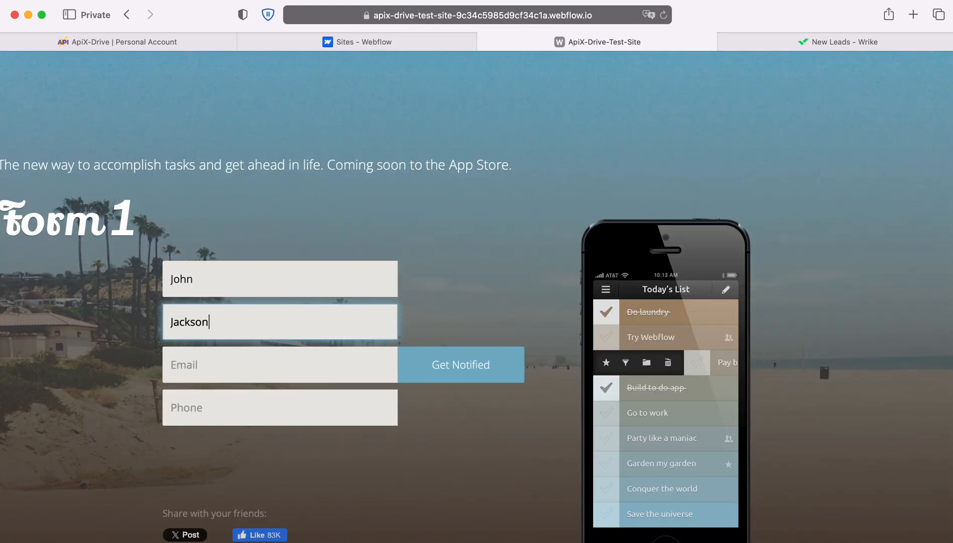
pyautogui.press('Tab')
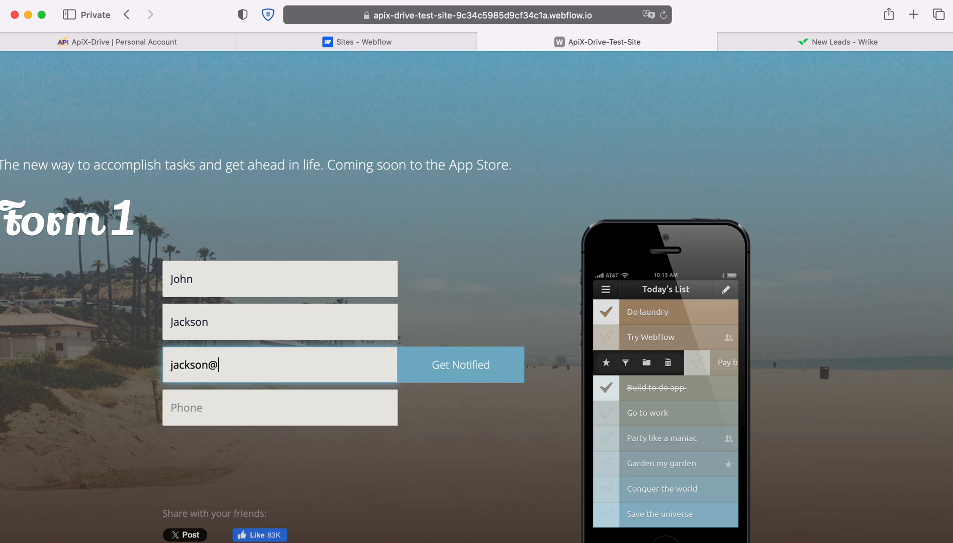
pyautogui.press('Tab')
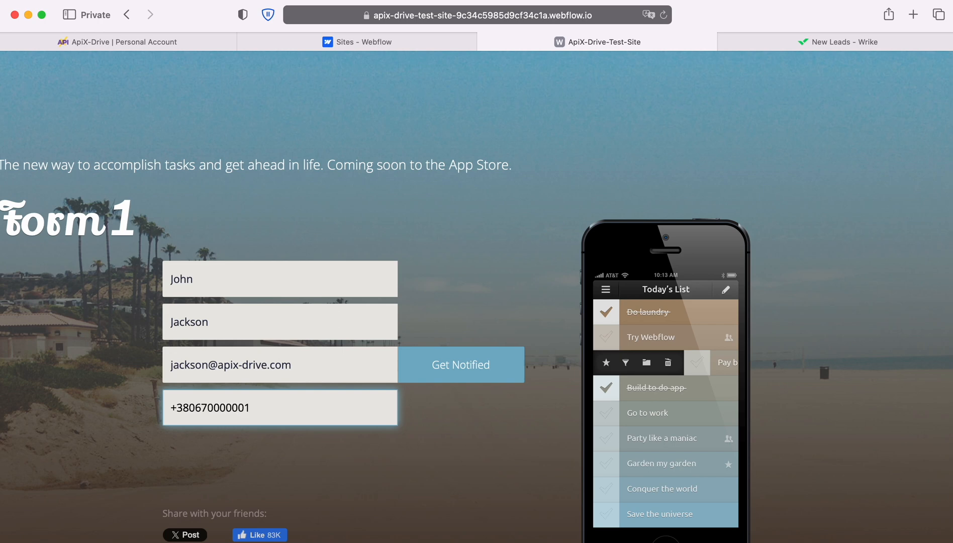
pyautogui.click(437, 371)
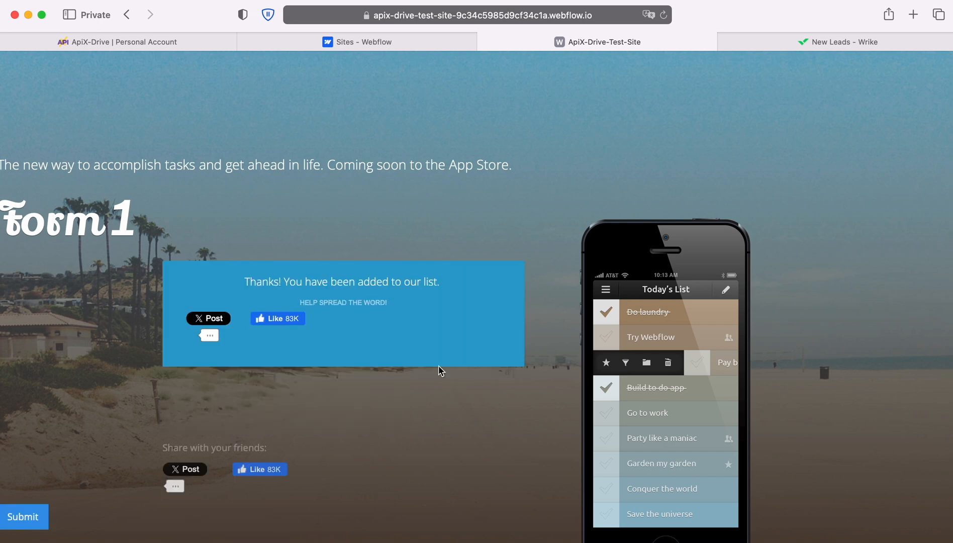
pyautogui.click(87, 44)
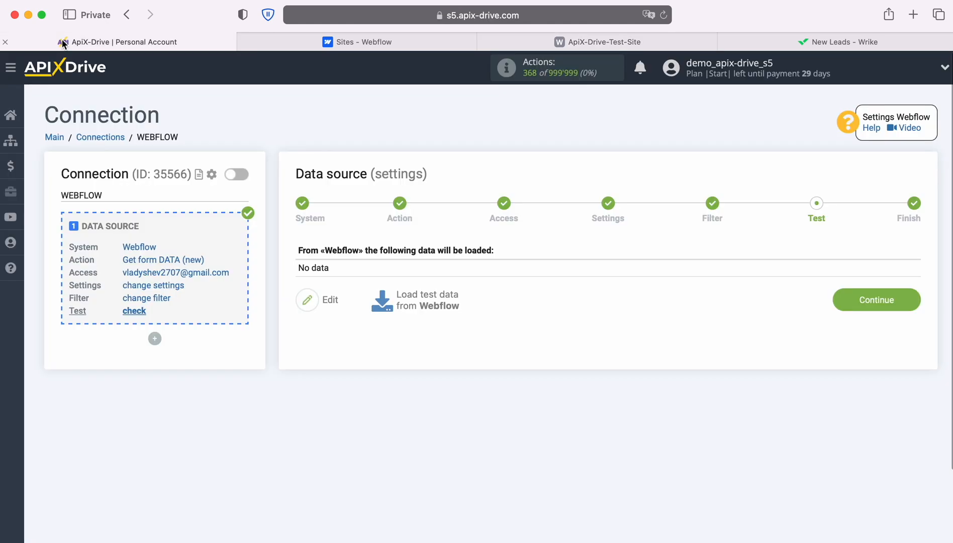
# Load the submitted Form 1 entry as test data and complete the Webflow source setup.
pyautogui.click(424, 295)
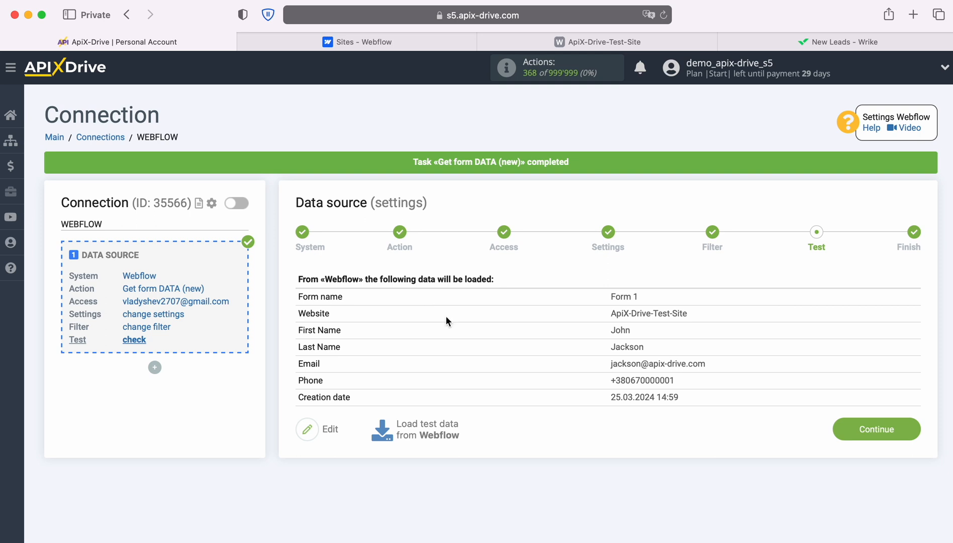
pyautogui.click(913, 425)
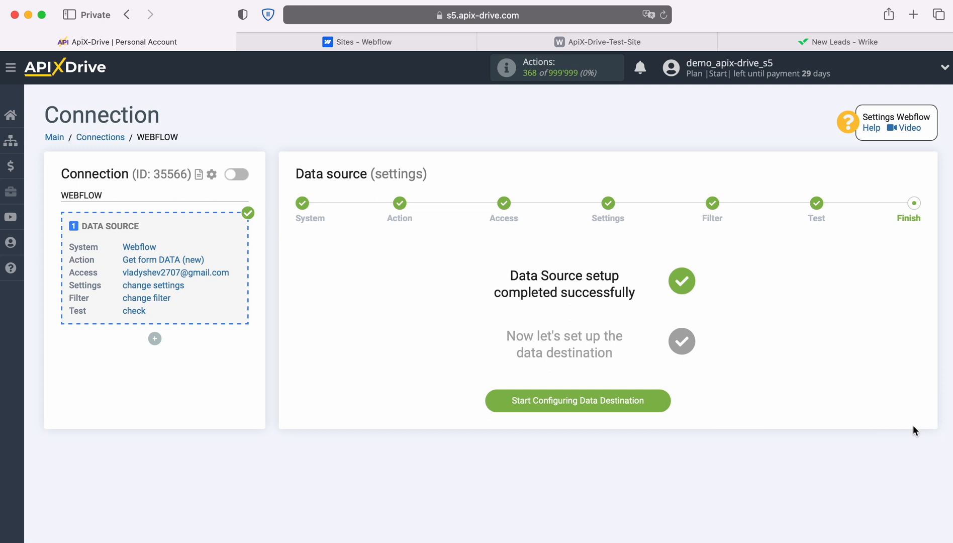
# Start the data destination setup and select Wrike as the destination system.
pyautogui.click(661, 399)
pyautogui.click(557, 279)
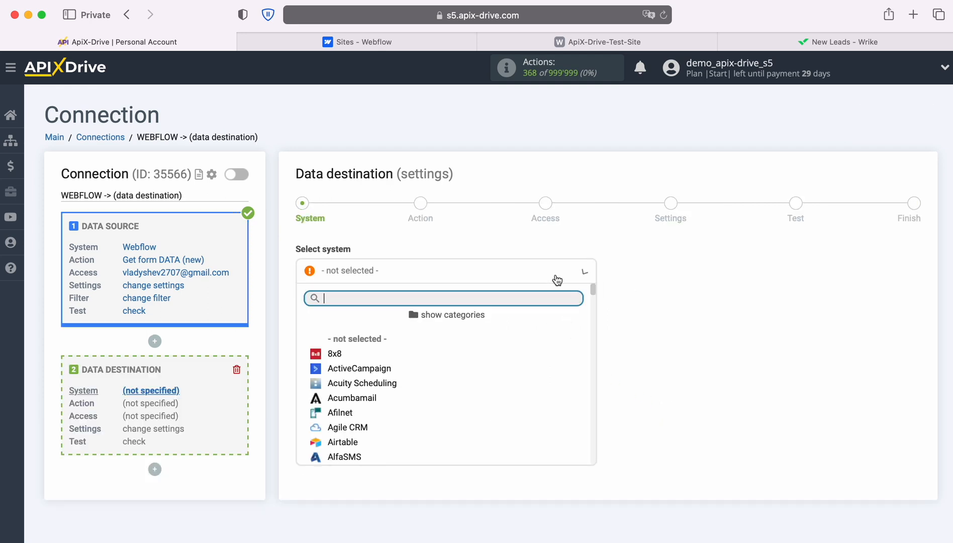
pyautogui.scroll(-3, 553, 377)
pyautogui.scroll(-20, 554, 378)
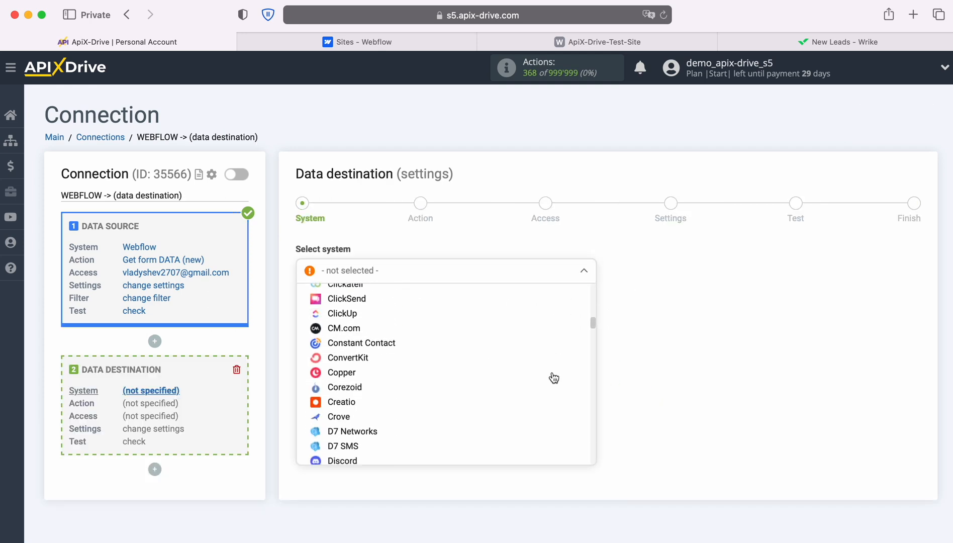
pyautogui.scroll(-20, 553, 378)
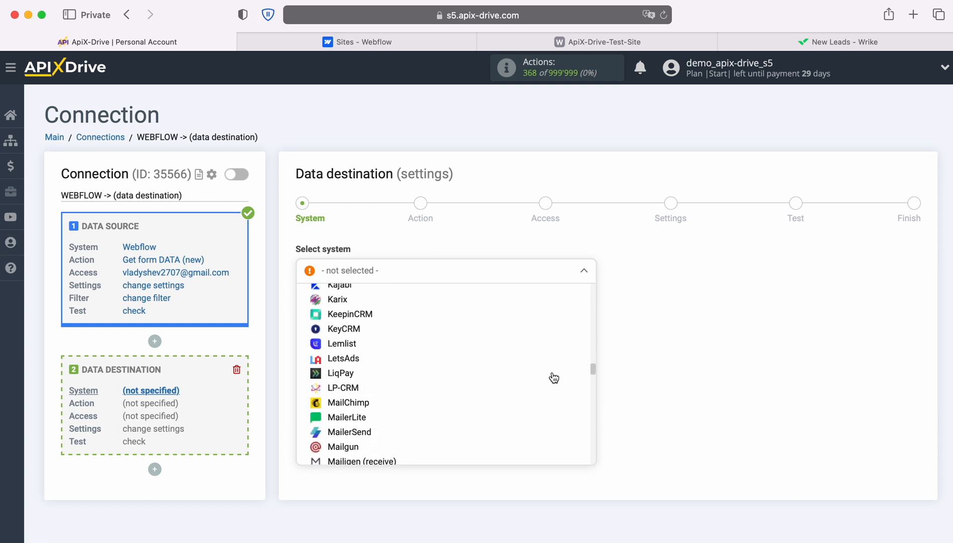
pyautogui.scroll(-20, 554, 378)
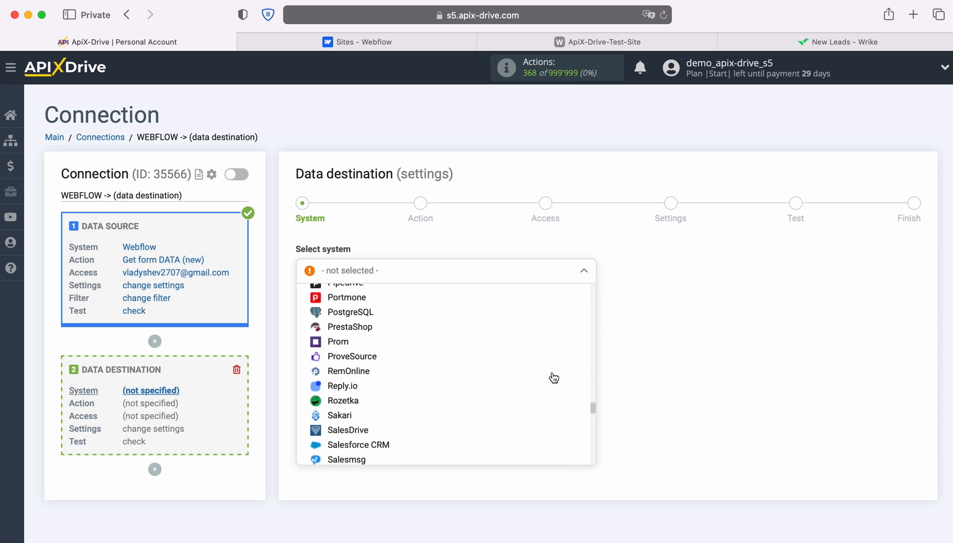
pyautogui.scroll(-20, 554, 378)
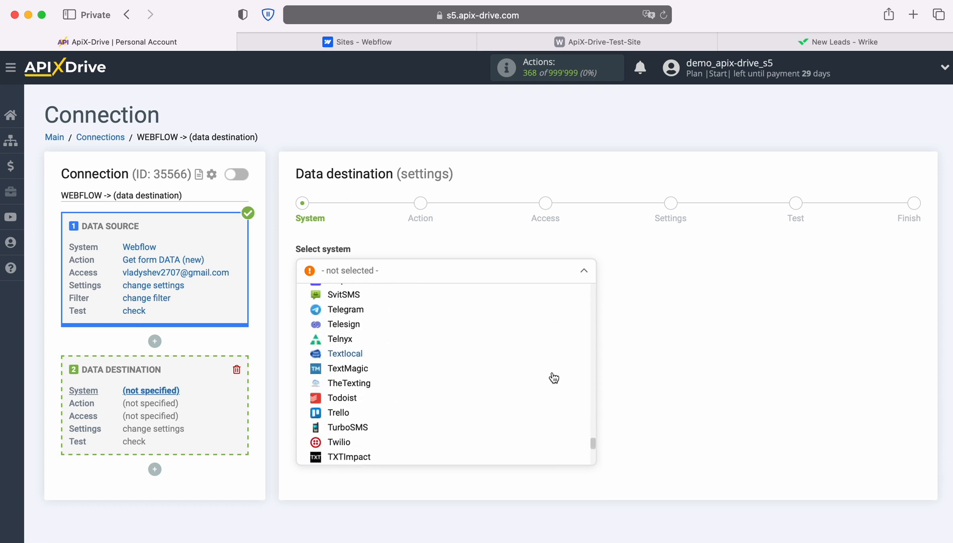
pyautogui.scroll(-5, 554, 378)
pyautogui.click(338, 382)
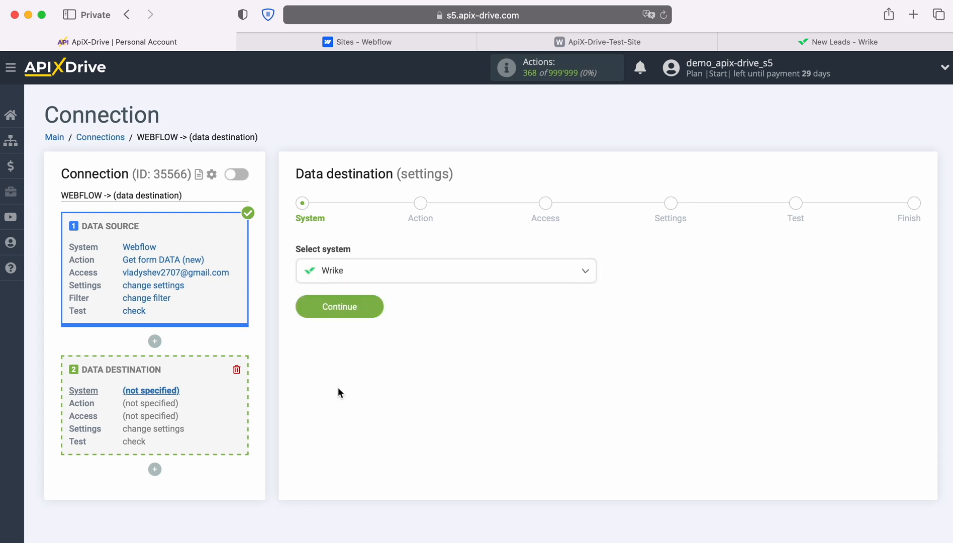
pyautogui.click(372, 302)
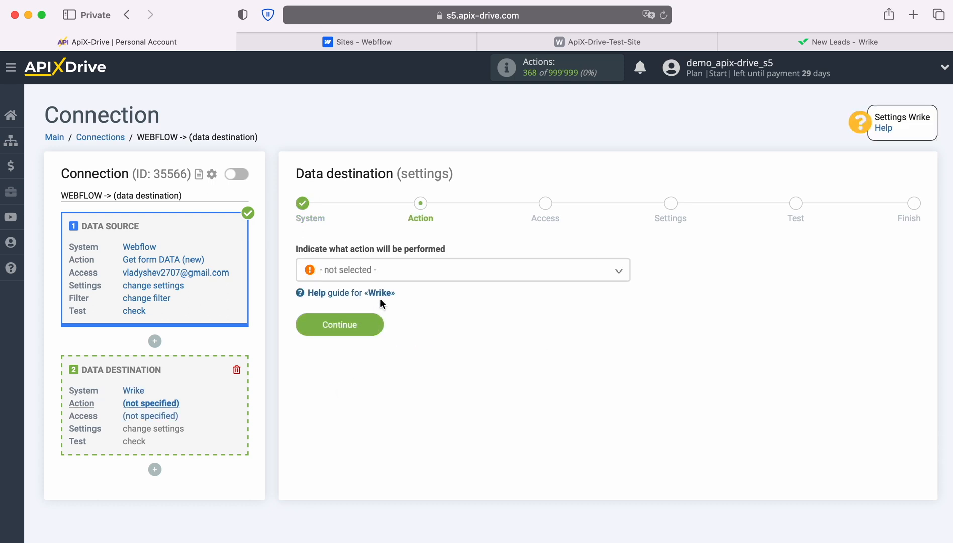
# Choose Create TASK as the Wrike action.
pyautogui.click(427, 278)
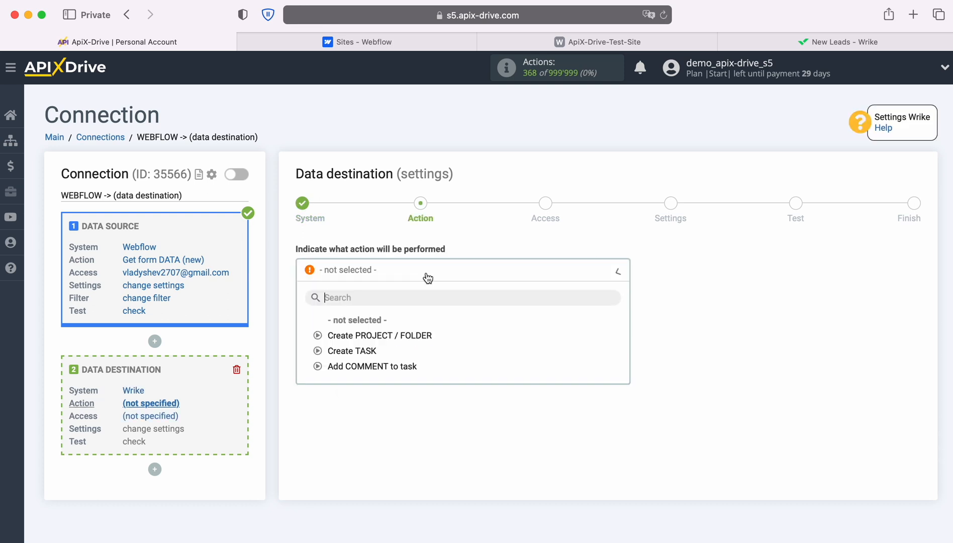
pyautogui.click(357, 350)
pyautogui.click(376, 324)
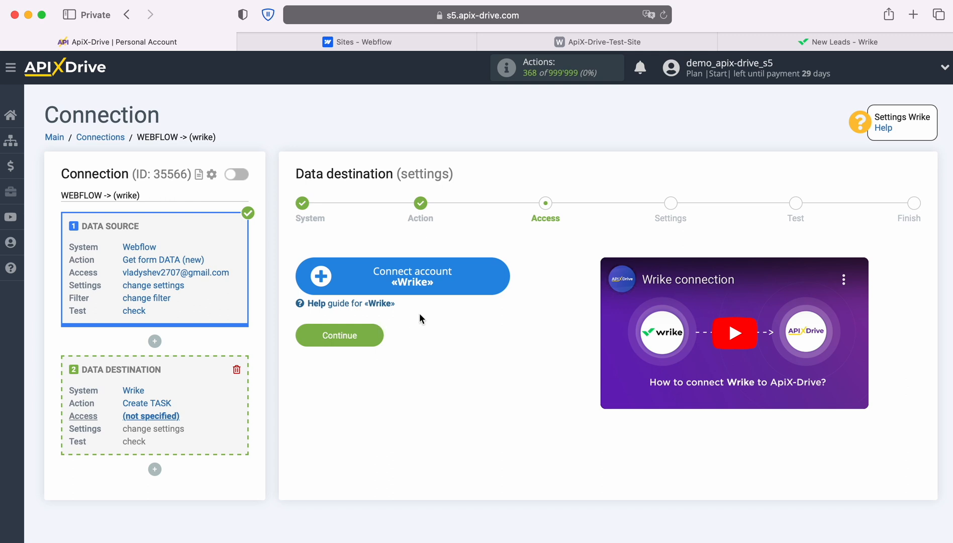
# Sign in to Wrike with the account e-mail and password.
pyautogui.click(500, 276)
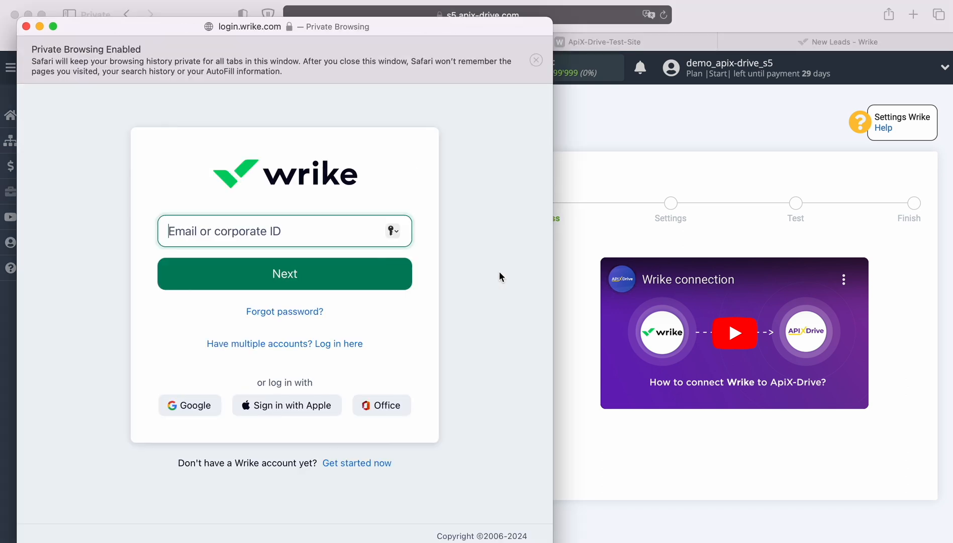
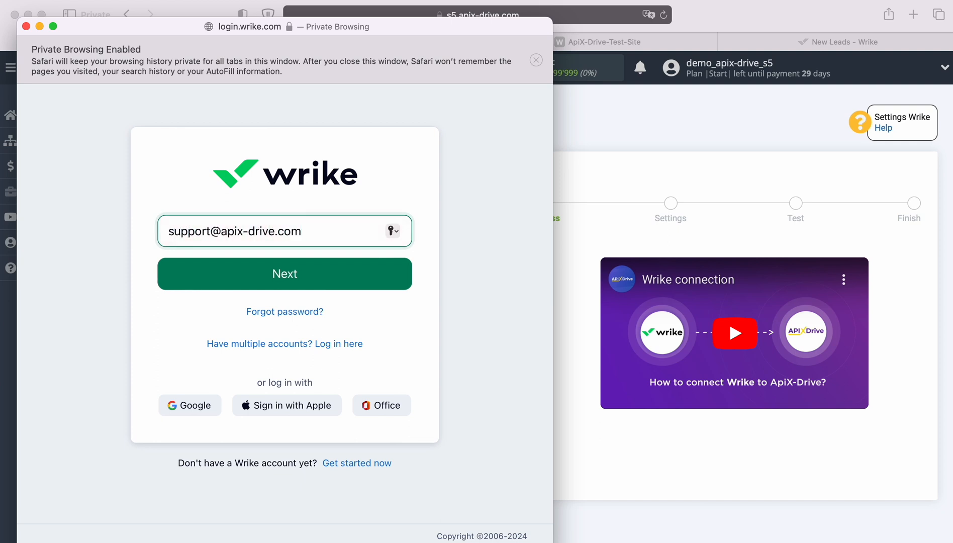
pyautogui.click(333, 289)
pyautogui.write('•••••••••••')
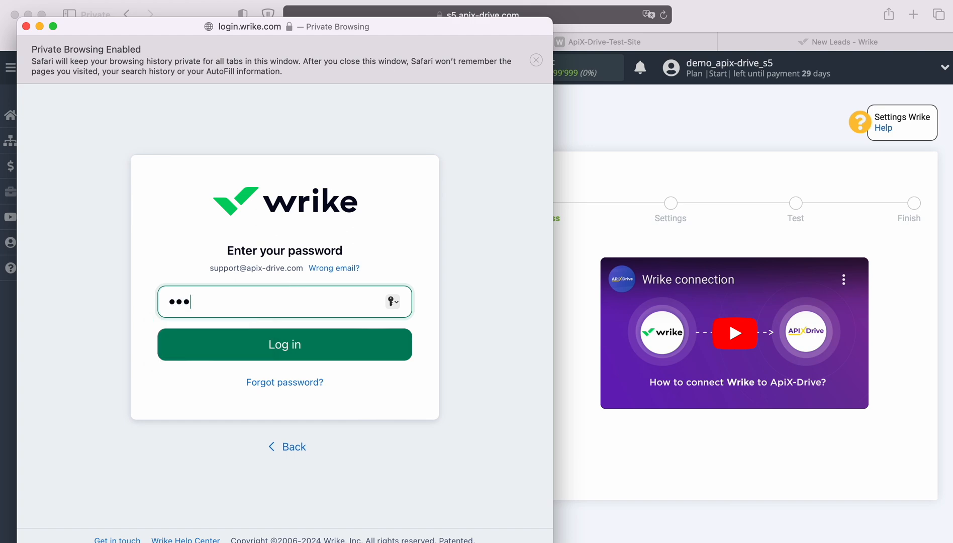
pyautogui.write('•')
pyautogui.click(279, 352)
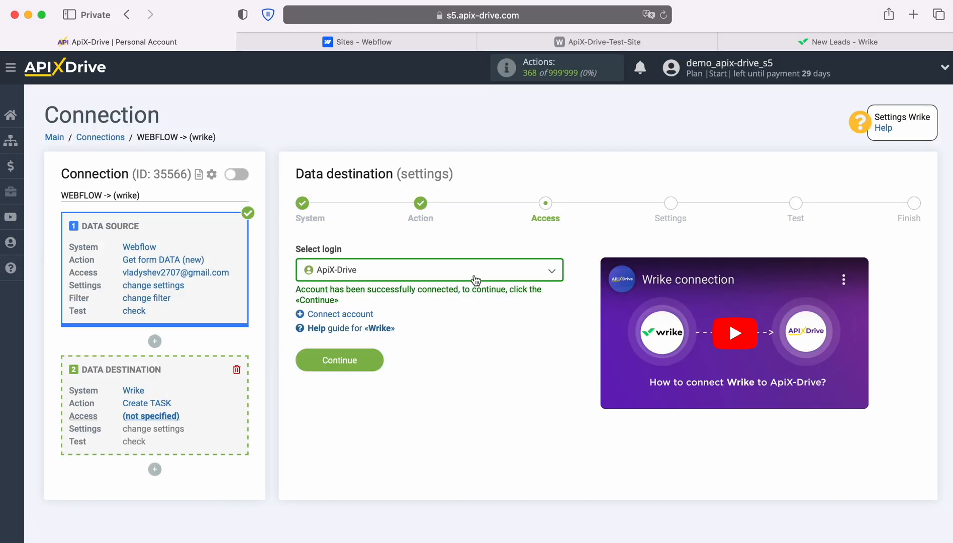
# Select the connected Wrike login as the destination account.
pyautogui.click(475, 279)
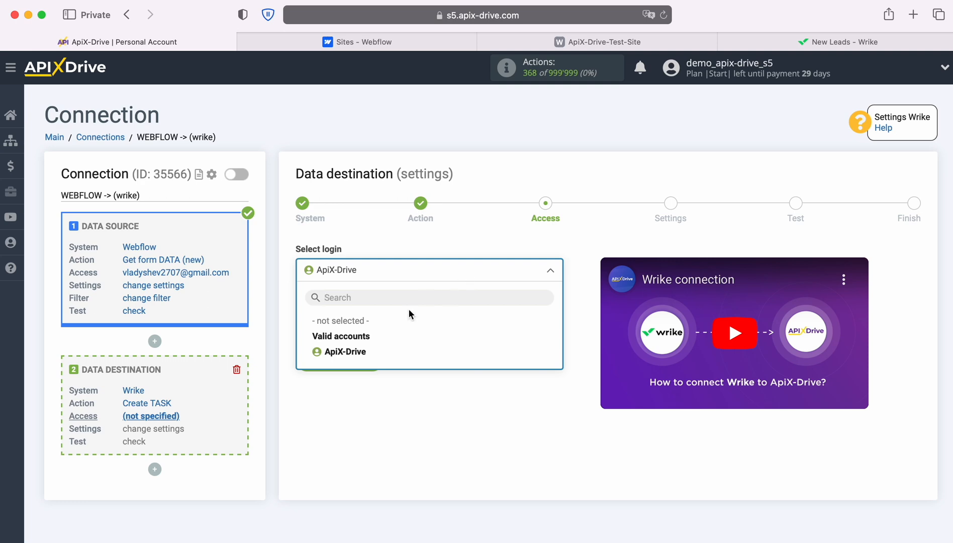
pyautogui.click(359, 352)
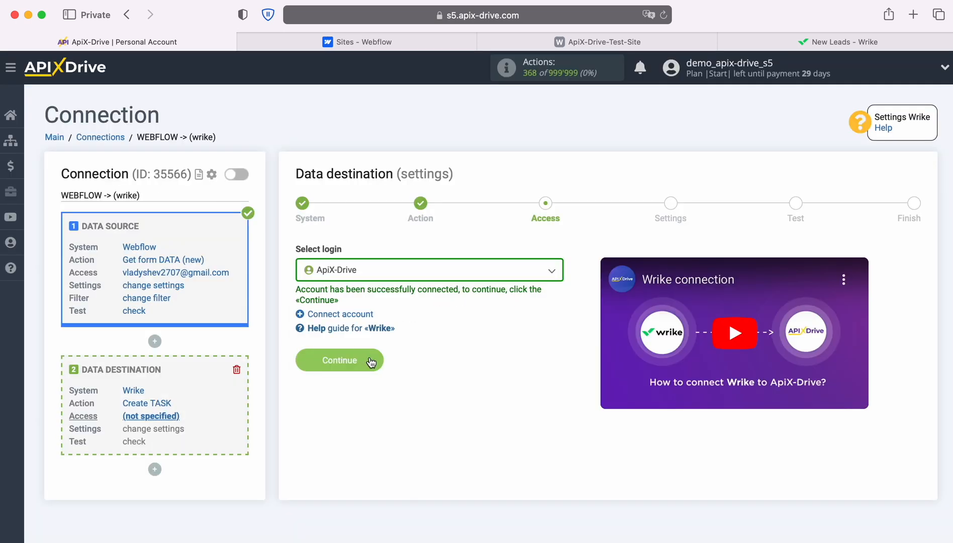
pyautogui.click(369, 360)
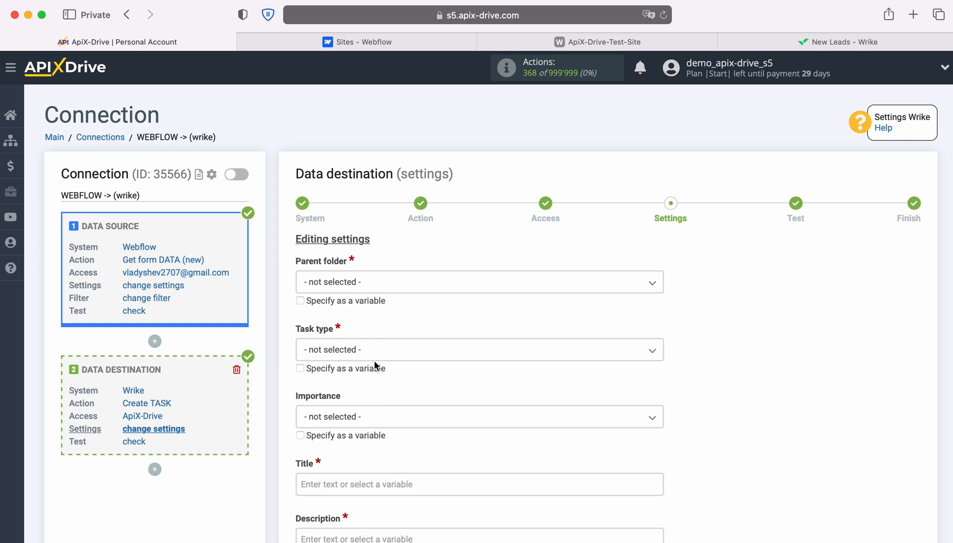
# Set Parent folder to New Leads, Task type to Planned, and Importance to Normal.
pyautogui.click(375, 283)
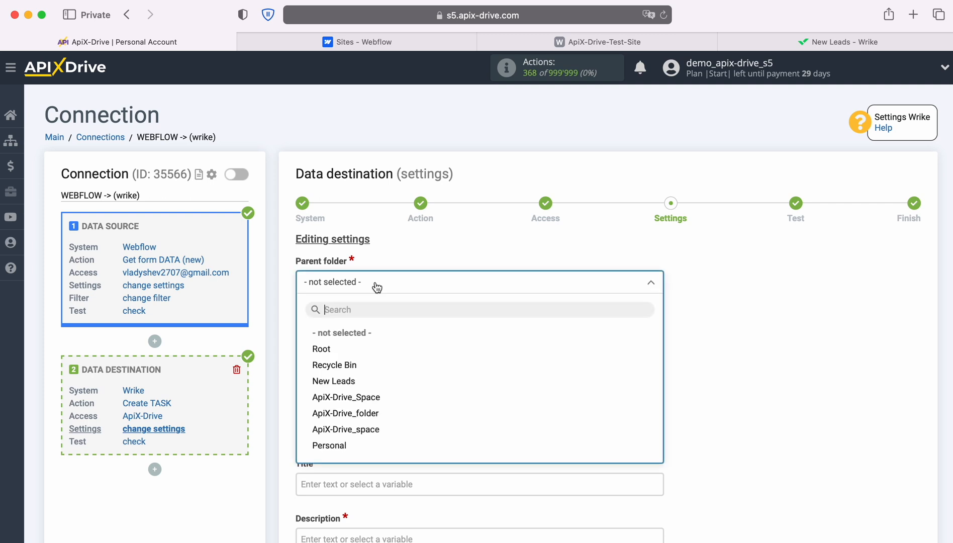
pyautogui.click(347, 380)
pyautogui.click(350, 349)
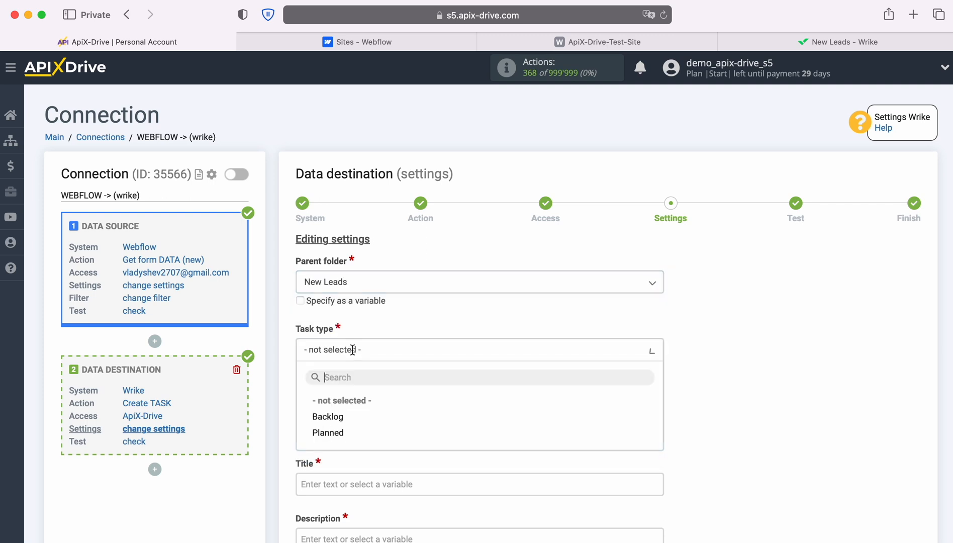
pyautogui.click(336, 432)
pyautogui.scroll(-4, 340, 430)
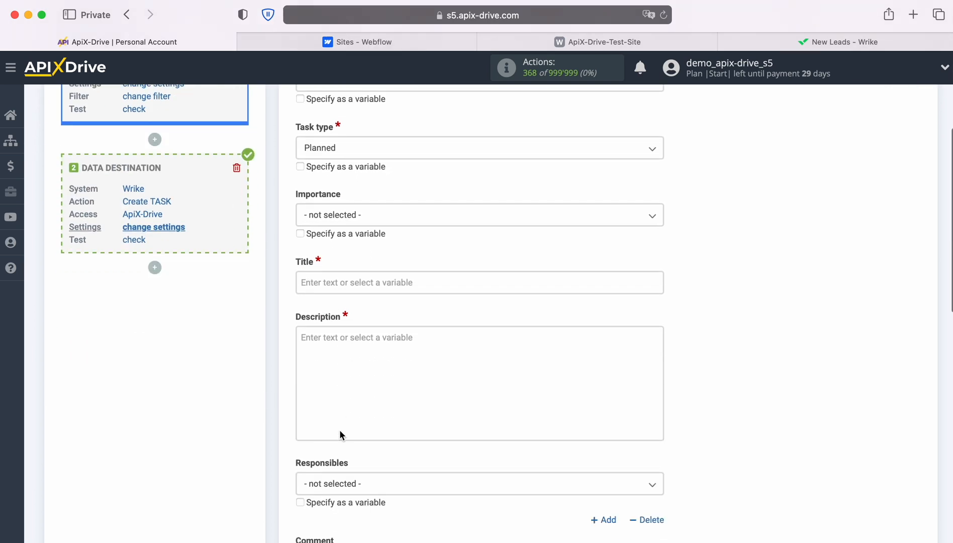
pyautogui.click(379, 219)
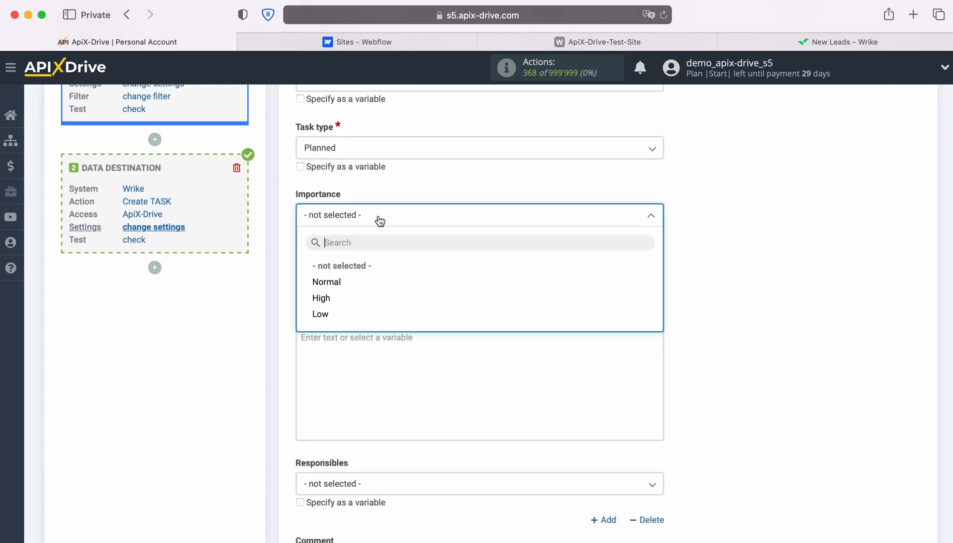
pyautogui.click(336, 283)
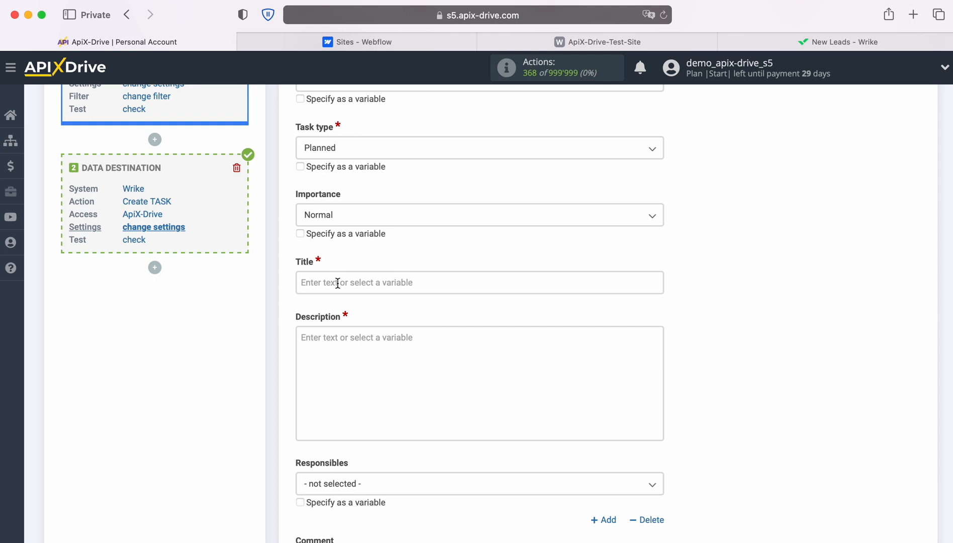
# Set the task title to 'New Lead from Webflow' followed by the First Name variable.
pyautogui.click(338, 283)
pyautogui.scroll(-3, 480, 280)
pyautogui.scroll(-3, 569, 282)
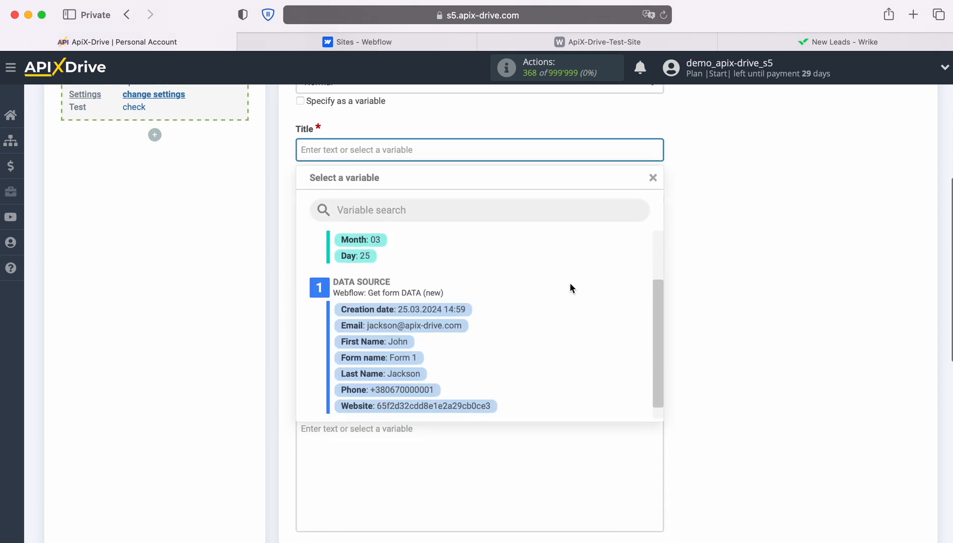
pyautogui.click(400, 342)
pyautogui.click(467, 153)
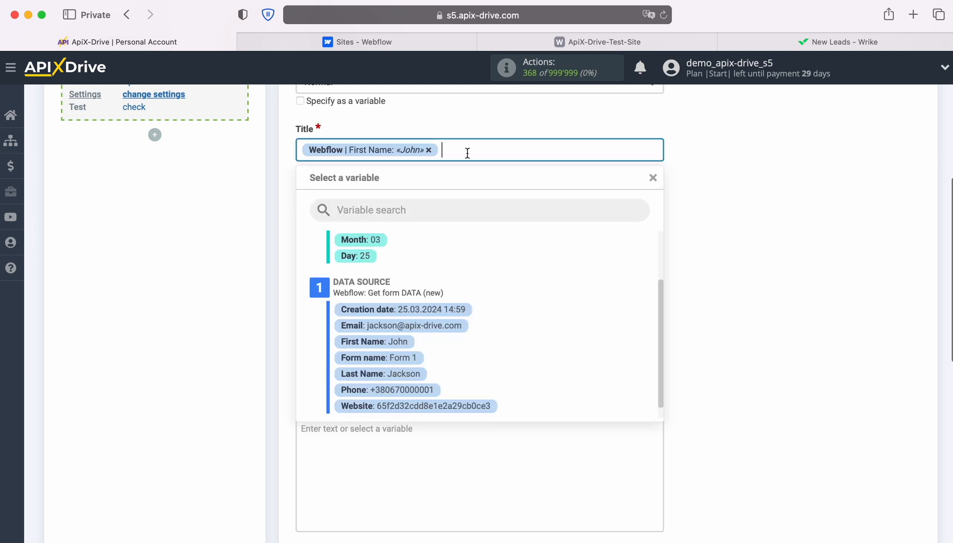
pyautogui.click(299, 149)
pyautogui.write('New Lead')
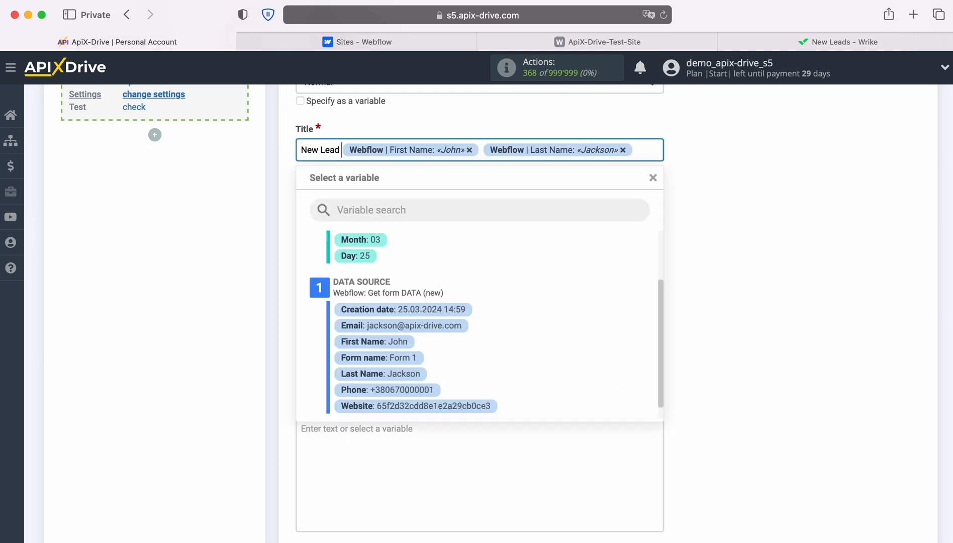
pyautogui.write(' from Webflow')
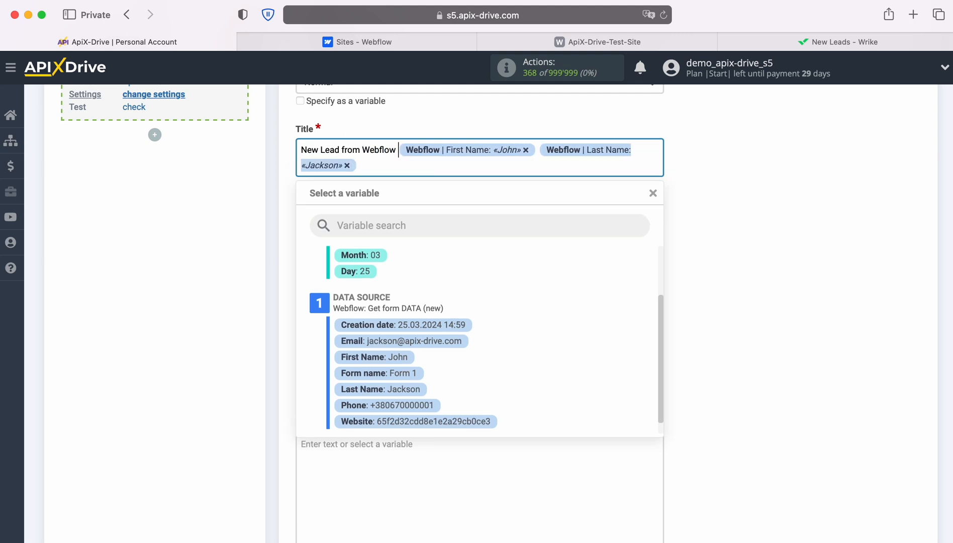
pyautogui.click(221, 184)
# Add description lines 'Date' with the creation date and 'Name' with first and last name.
pyautogui.click(319, 220)
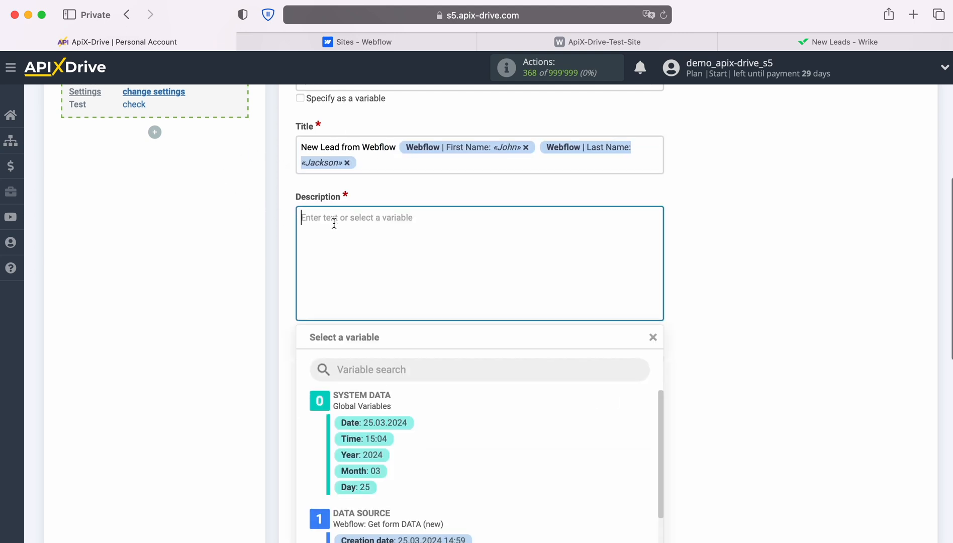
pyautogui.scroll(-2, 334, 224)
pyautogui.write('Date')
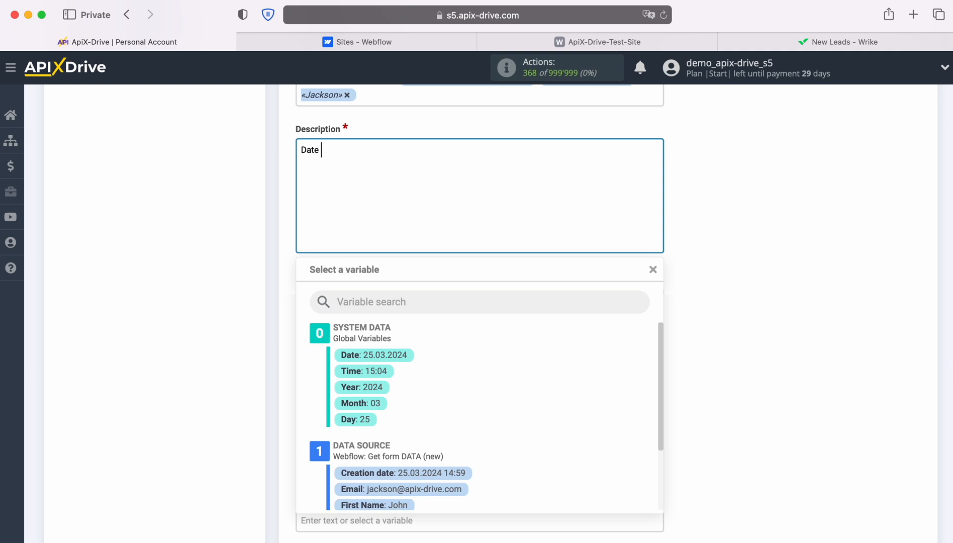
pyautogui.scroll(-1, 552, 376)
pyautogui.scroll(-1, 550, 376)
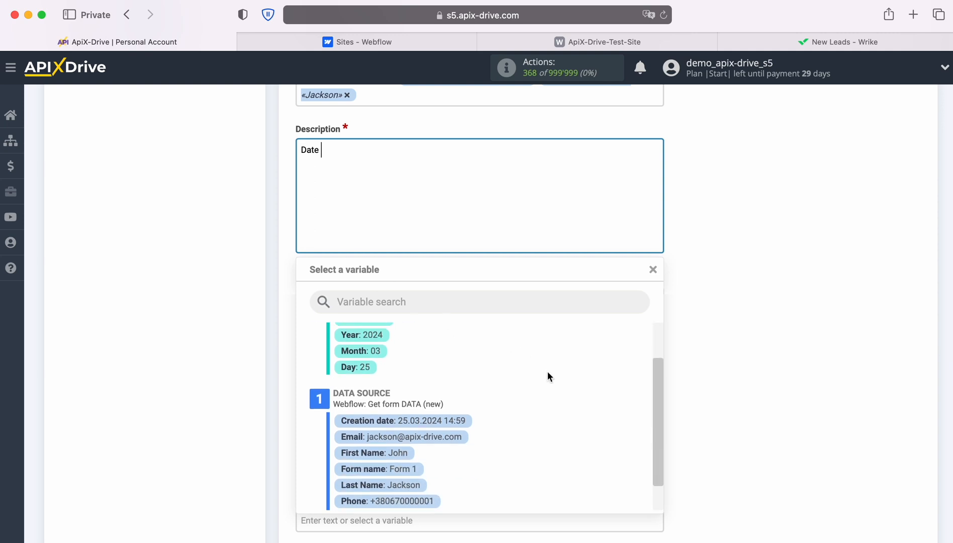
pyautogui.click(465, 422)
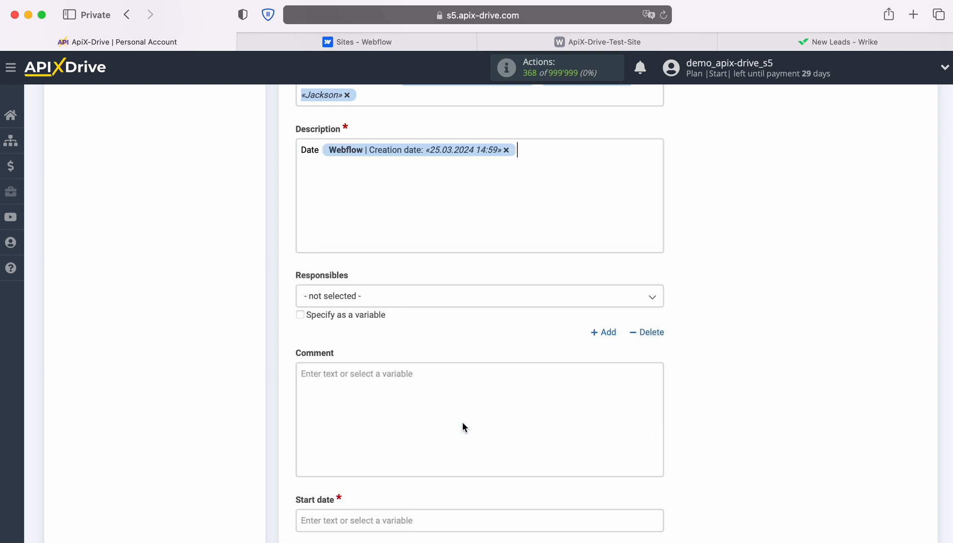
pyautogui.press('Return')
pyautogui.write('Name')
pyautogui.click(344, 248)
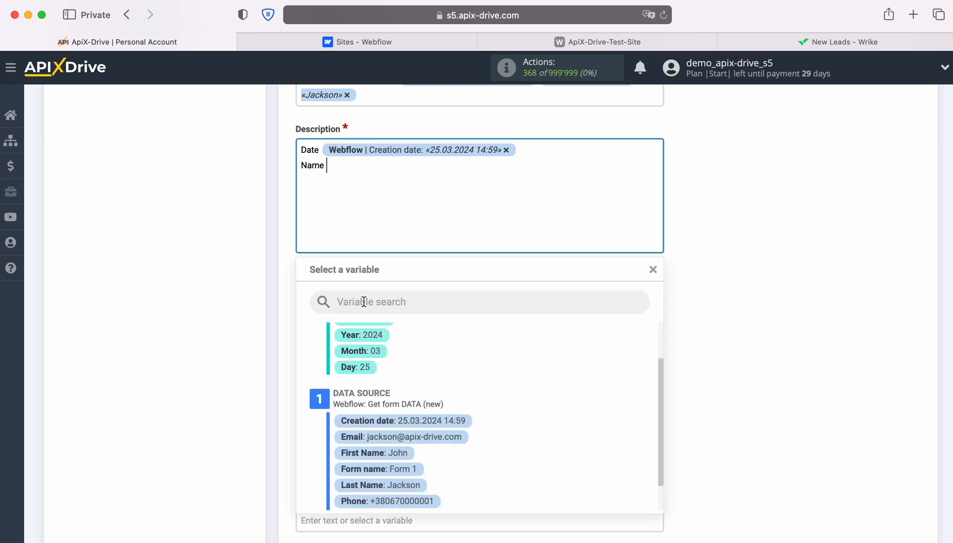
pyautogui.scroll(-1, 397, 403)
pyautogui.click(400, 419)
pyautogui.click(418, 451)
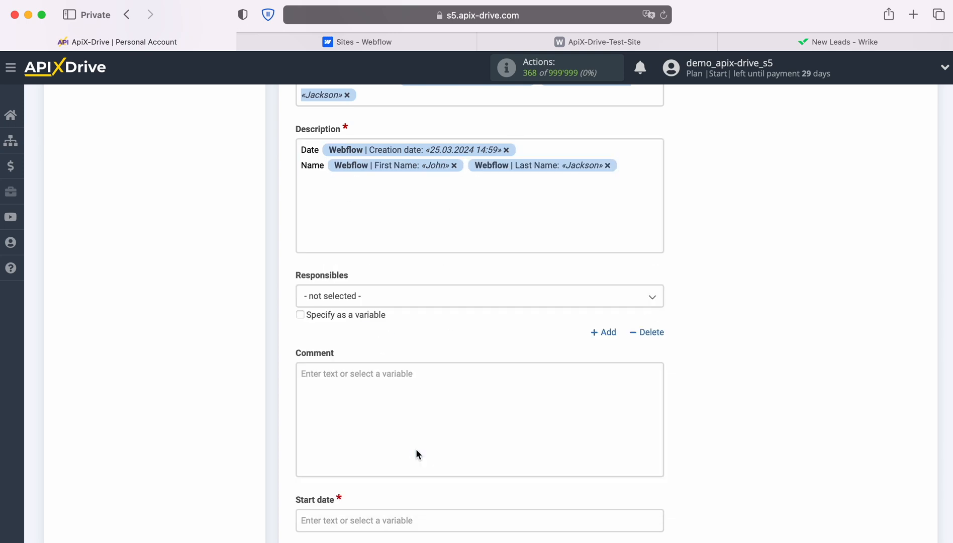
# Add description lines 'Email', 'Phone' and 'Form' mapped to the matching Webflow variables.
pyautogui.press('Return')
pyautogui.write('Email')
pyautogui.click(356, 188)
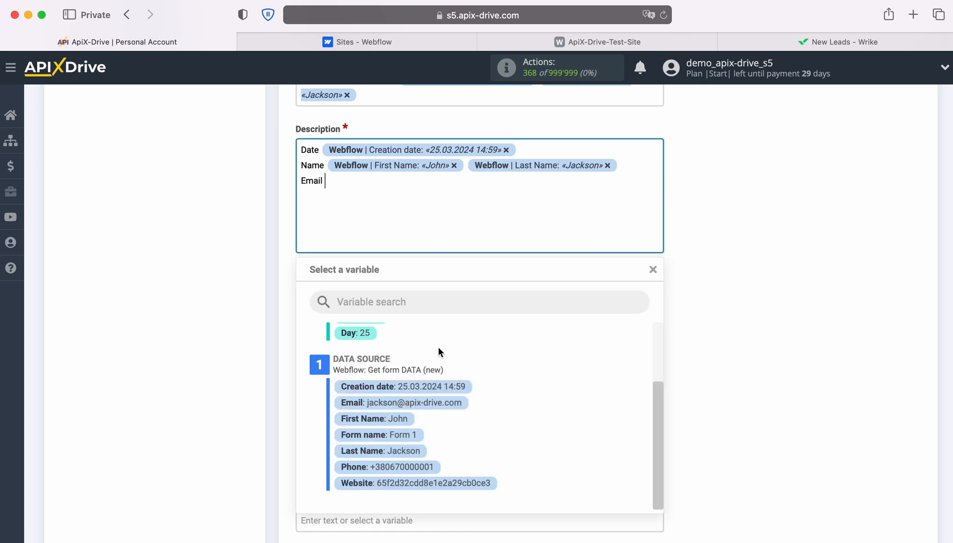
pyautogui.click(442, 401)
pyautogui.press('Return')
pyautogui.write('Phone')
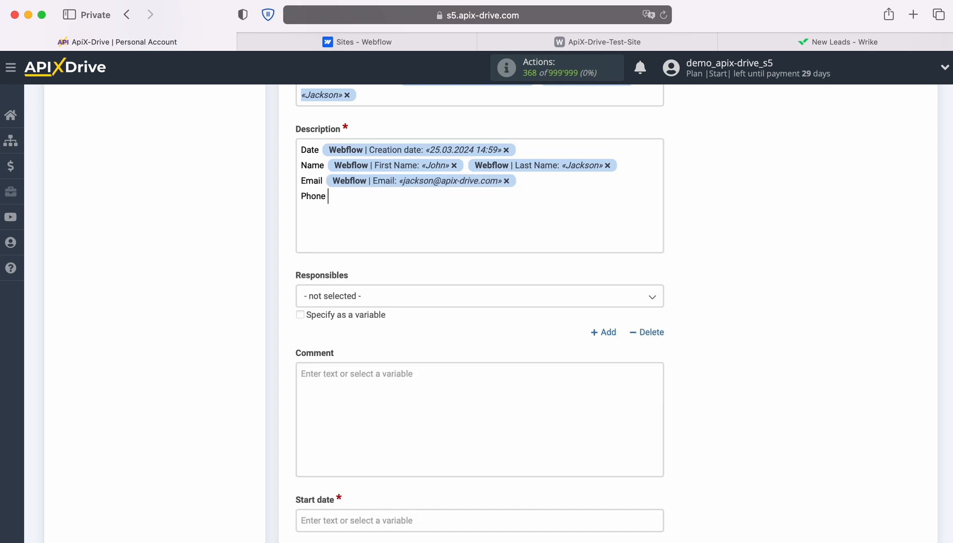
pyautogui.click(369, 211)
pyautogui.click(417, 466)
pyautogui.press('Return')
pyautogui.write('Form')
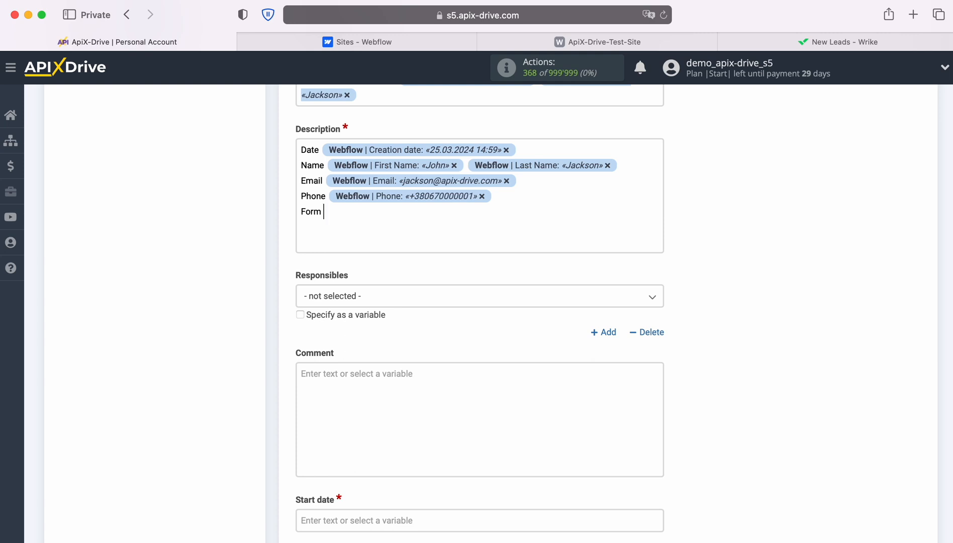
pyautogui.click(360, 230)
pyautogui.click(404, 434)
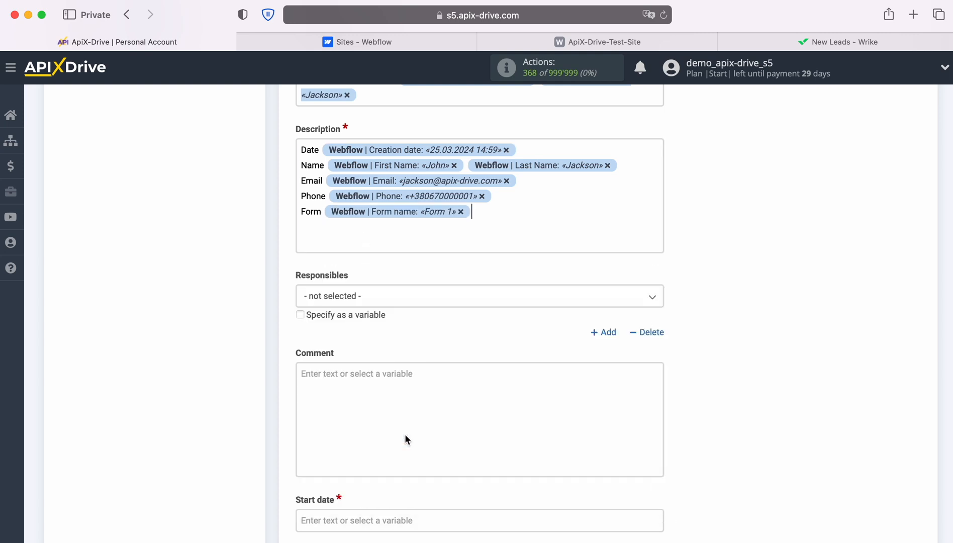
pyautogui.scroll(-3, 405, 435)
pyautogui.scroll(-2, 404, 434)
# Map Start date and Due on date to Creation date and set Duration to 300.
pyautogui.click(420, 312)
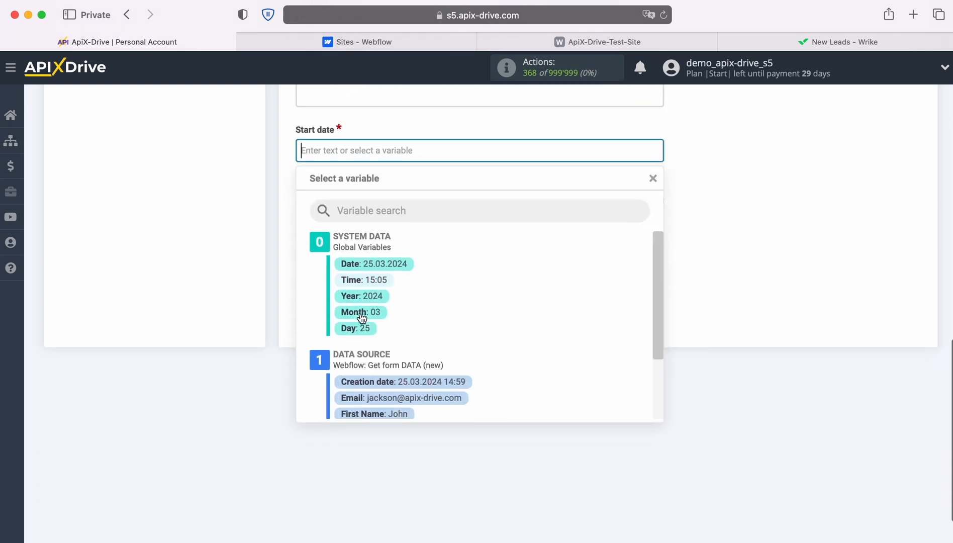
pyautogui.scroll(-1, 492, 342)
pyautogui.click(451, 356)
pyautogui.click(379, 204)
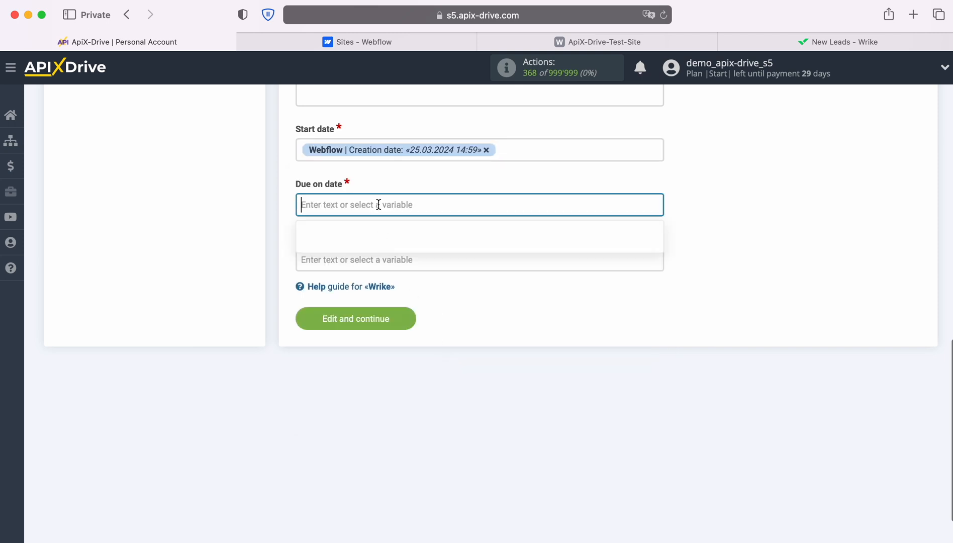
pyautogui.scroll(-1, 481, 303)
pyautogui.click(458, 352)
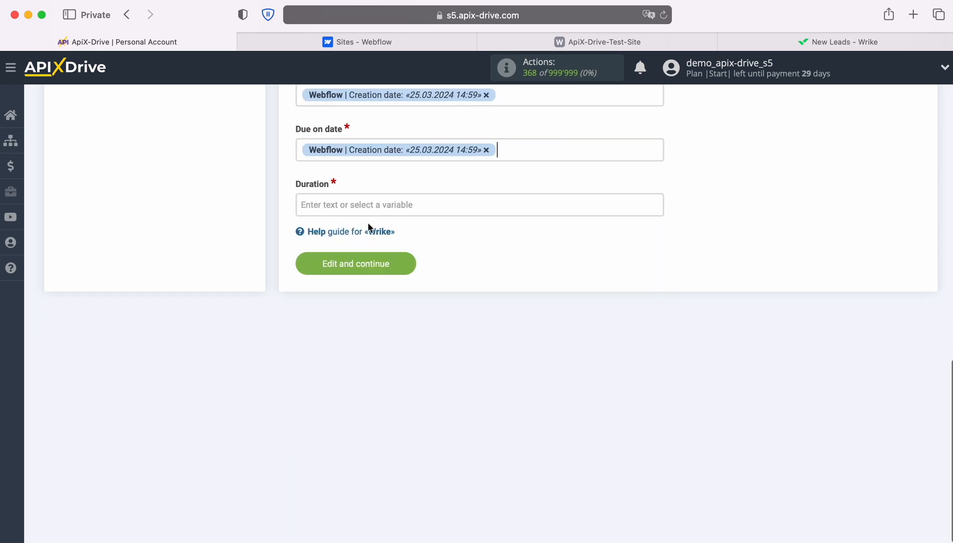
pyautogui.click(365, 204)
pyautogui.write('300')
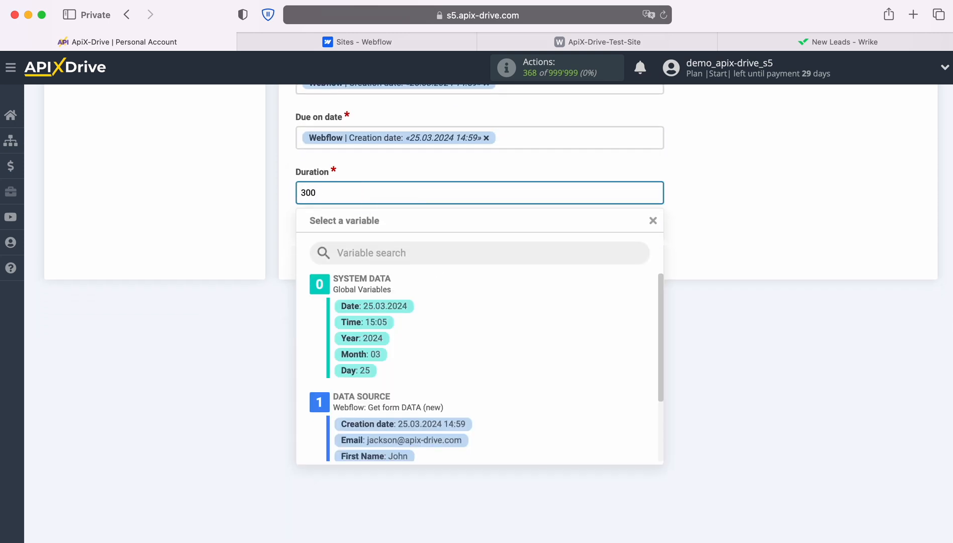
pyautogui.click(237, 207)
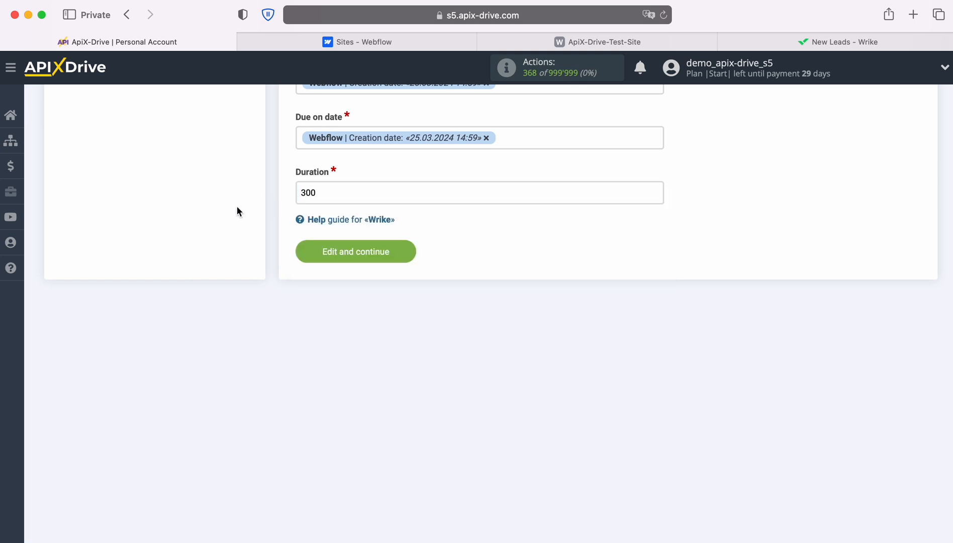
# Save the task settings, send a test task to Wrike, and view it there.
pyautogui.click(409, 250)
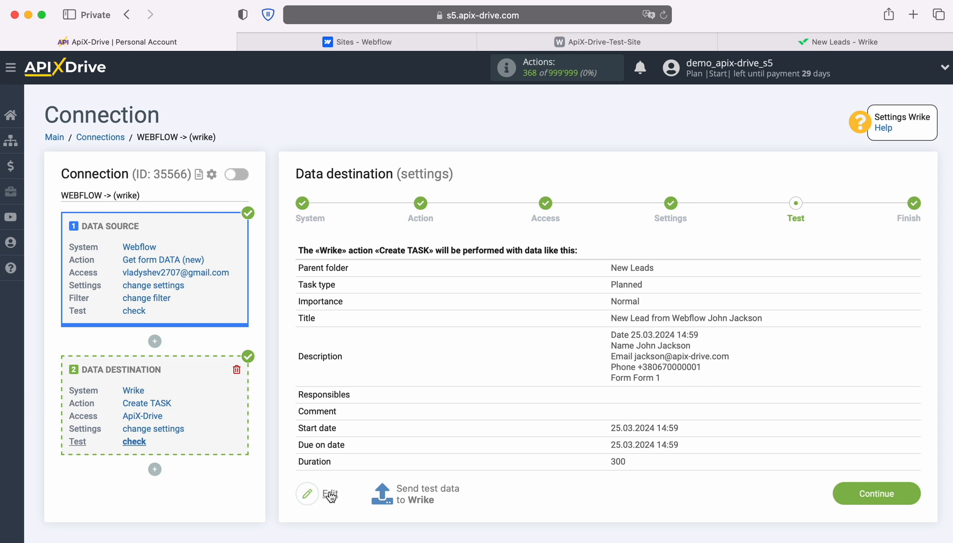
pyautogui.click(429, 487)
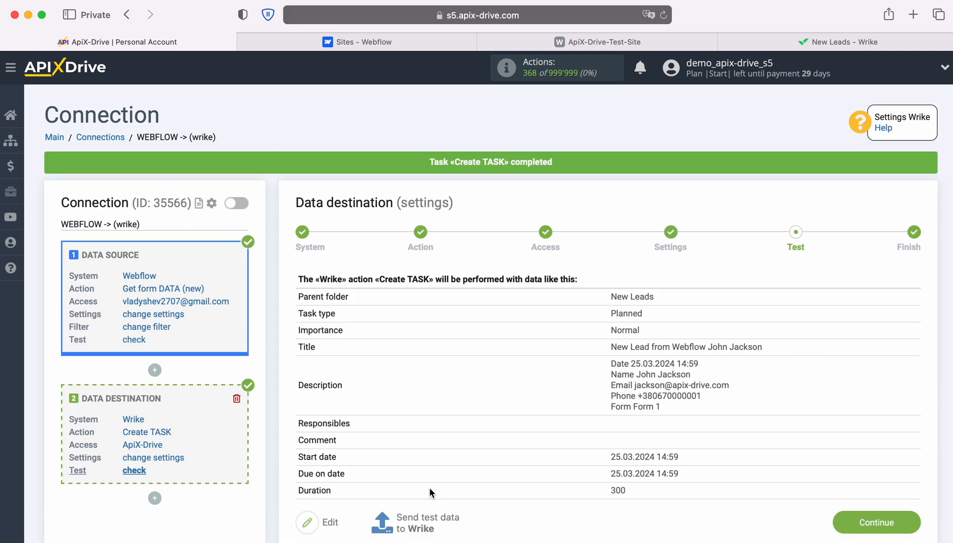
pyautogui.click(803, 44)
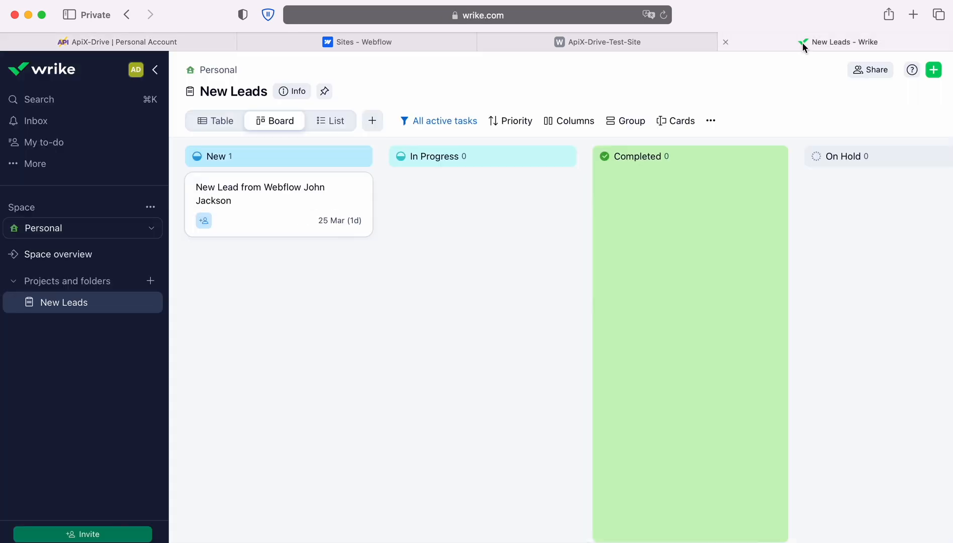
# Check the new lead task's description in Wrike's New Leads folder, then return to ApiX-Drive.
pyautogui.click(272, 195)
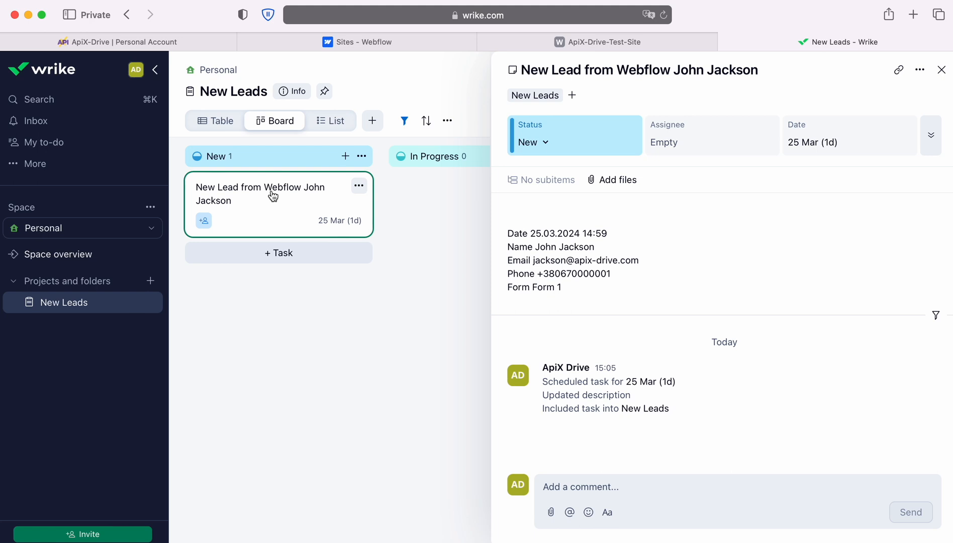
pyautogui.click(63, 42)
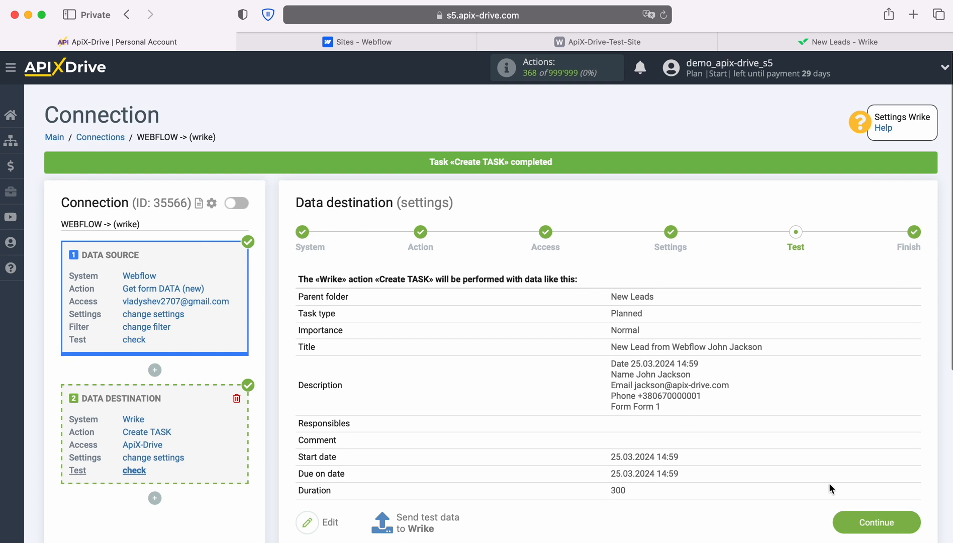
# Complete the Wrike destination, enable updates for the WEBFLOW -> Wrike connection, and save a 5-minute interval.
pyautogui.click(915, 523)
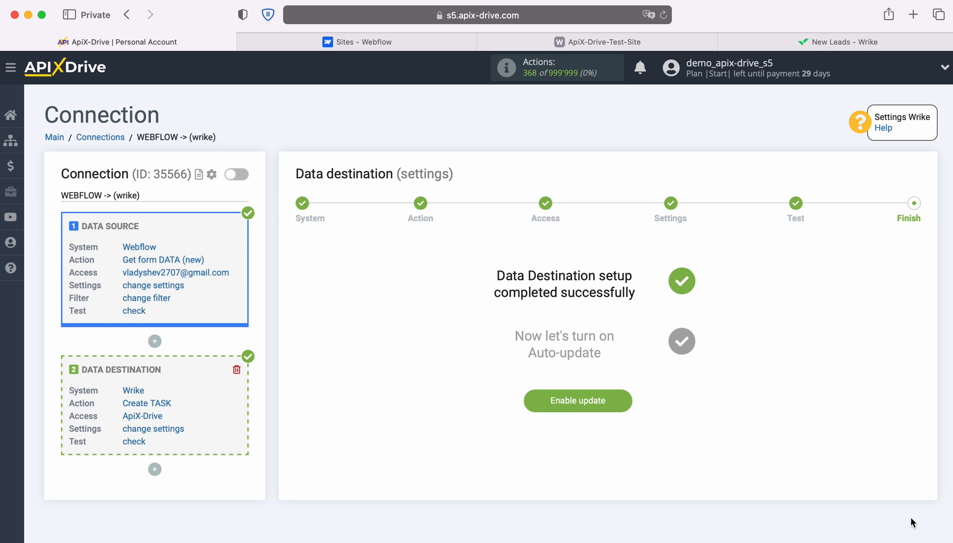
pyautogui.click(623, 397)
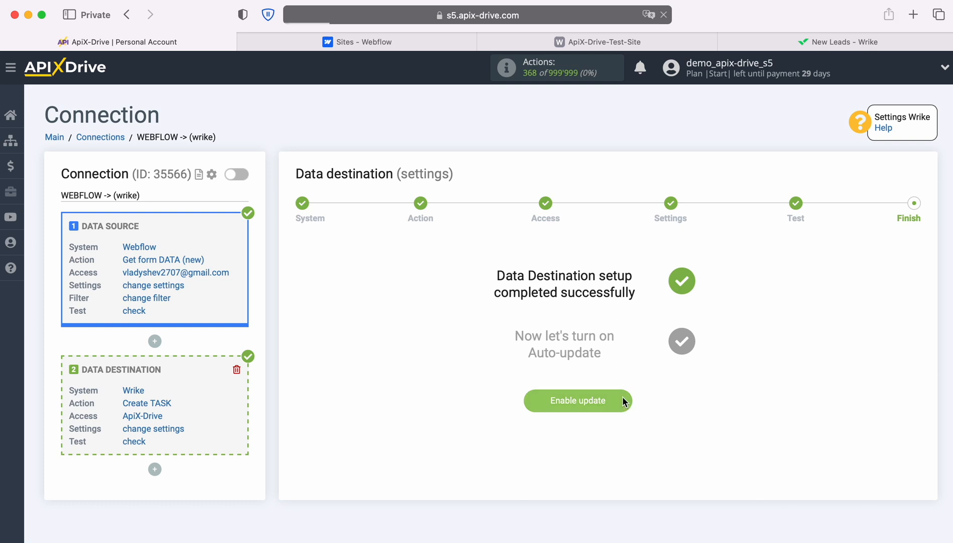
pyautogui.click(905, 216)
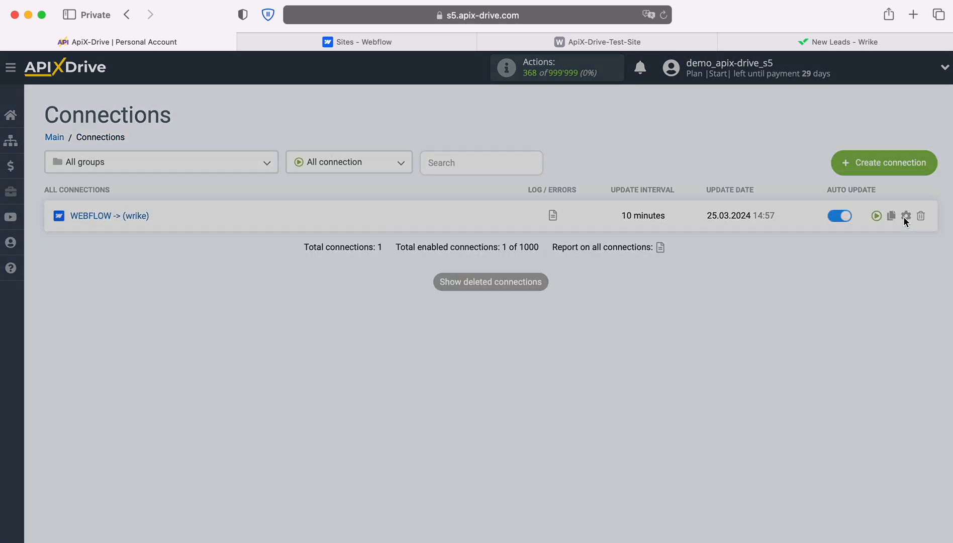
pyautogui.click(588, 312)
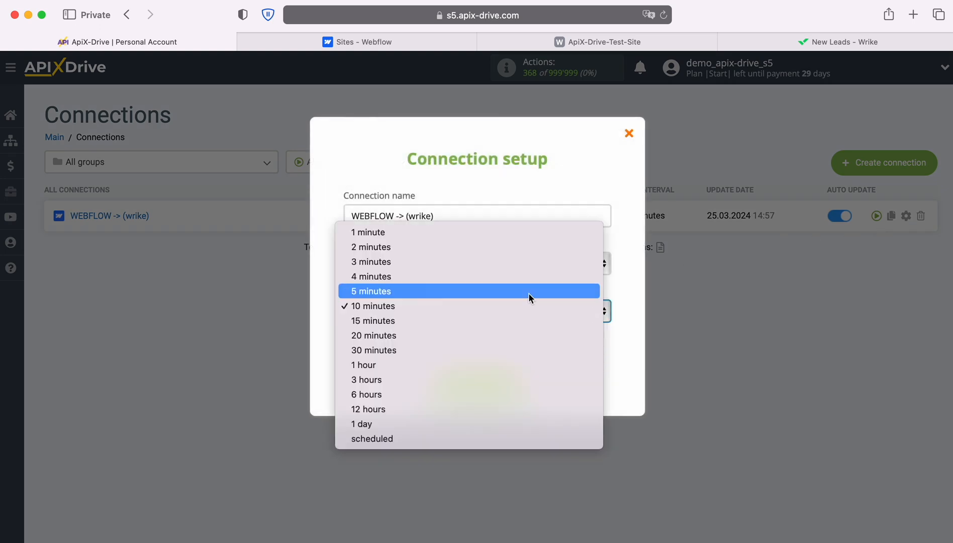
pyautogui.click(529, 293)
pyautogui.click(518, 382)
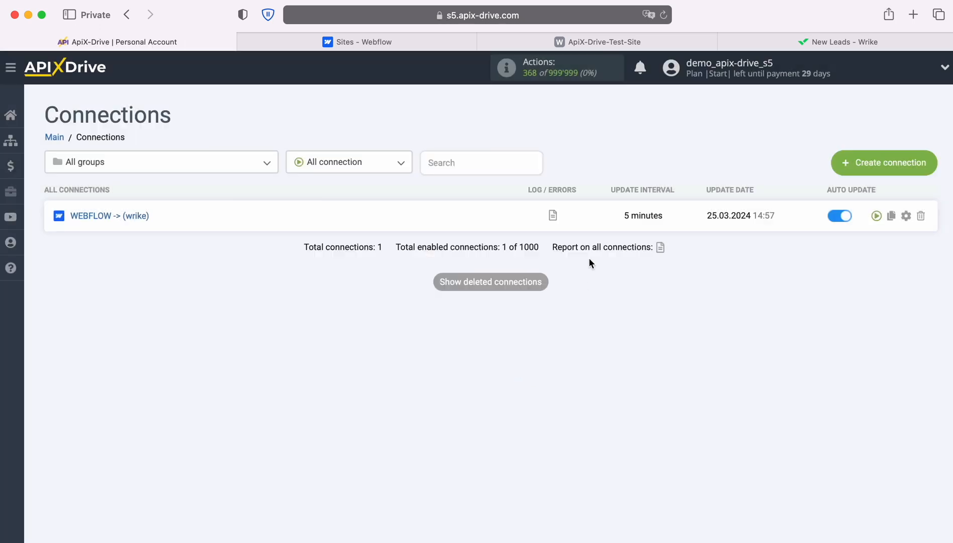